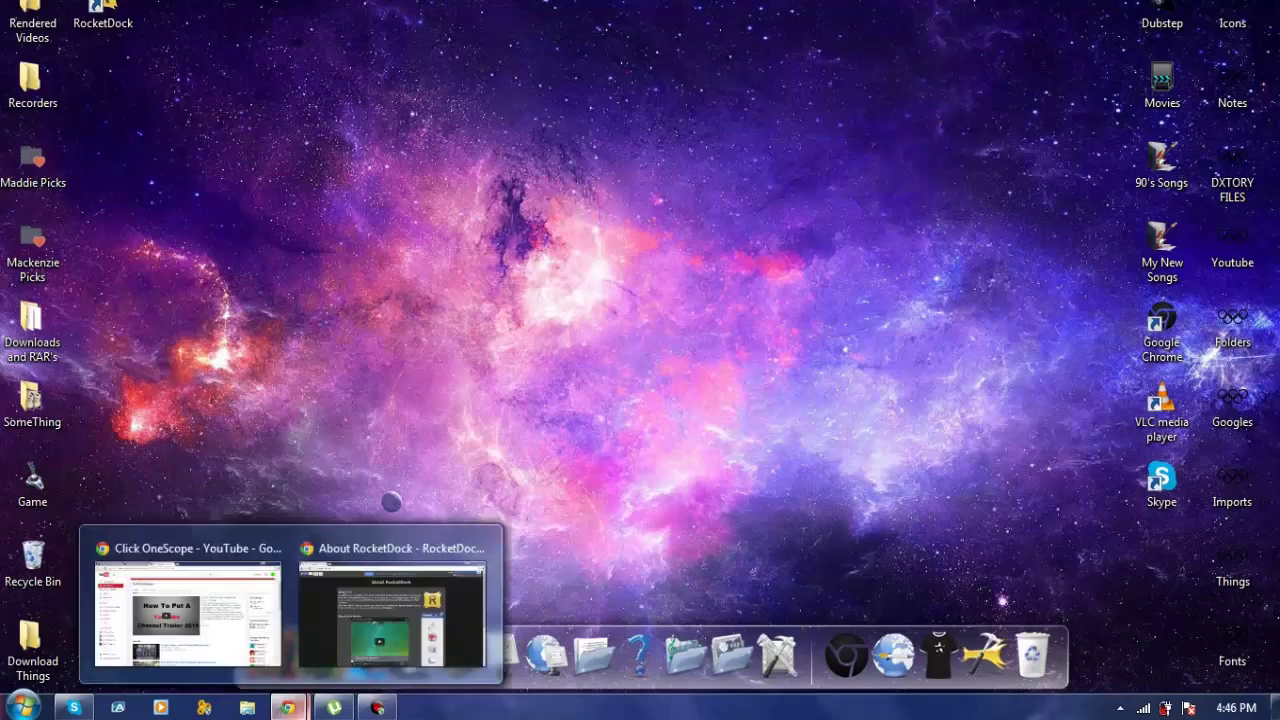
- Open RocketDock's Get Addons page in Chrome and scroll through the popular add-ons list
click(392, 610)
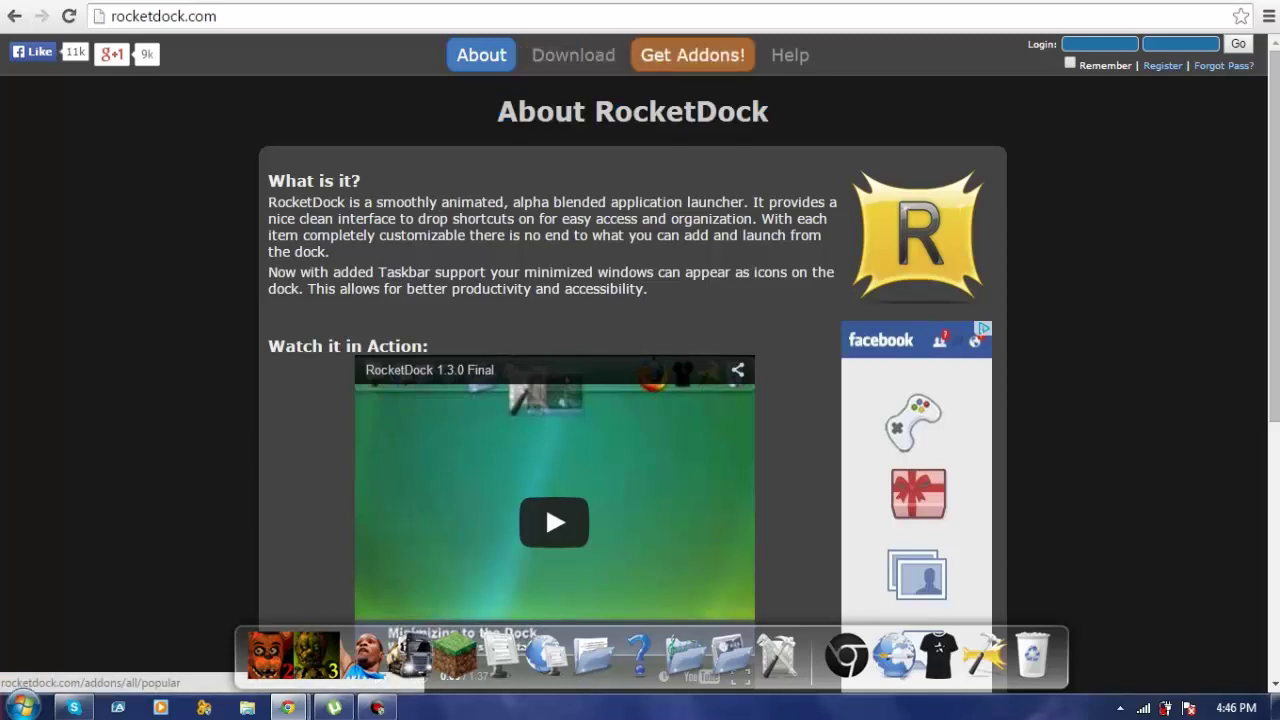
click(692, 55)
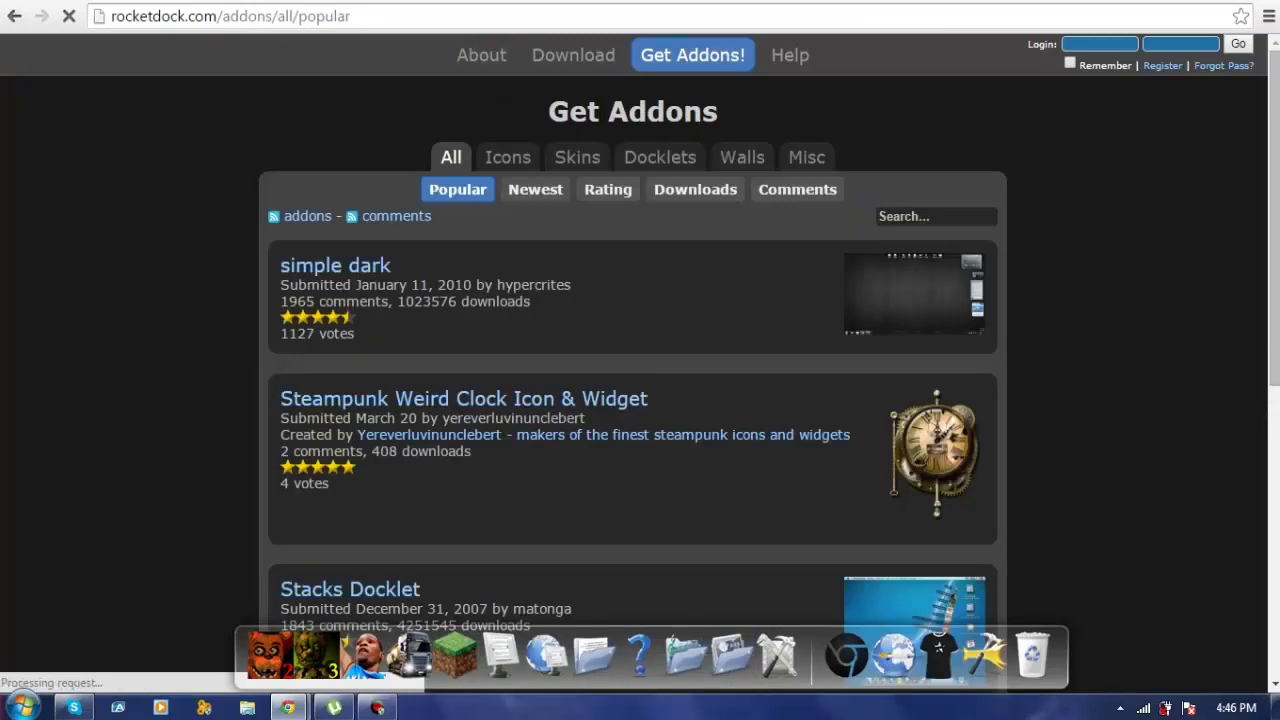
scroll(640, 400, down, 1)
scroll(640, 400, down, 2)
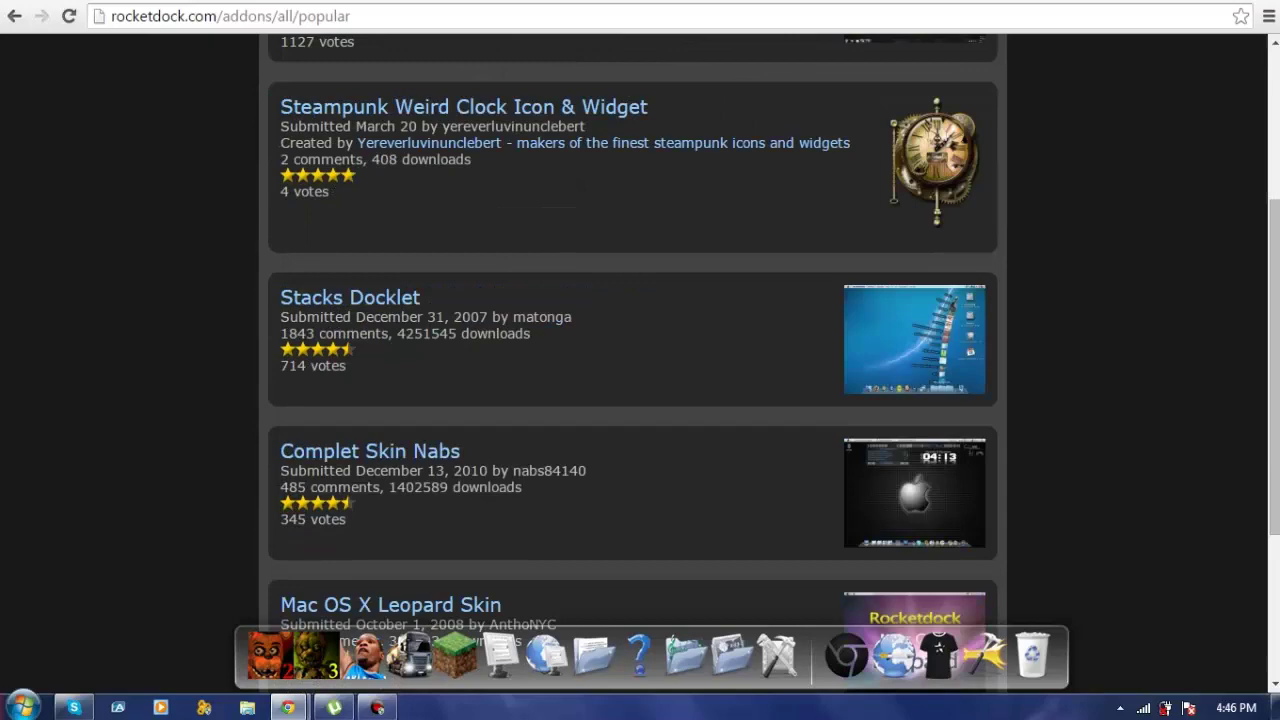
scroll(640, 400, down, 1)
scroll(640, 400, down, 2)
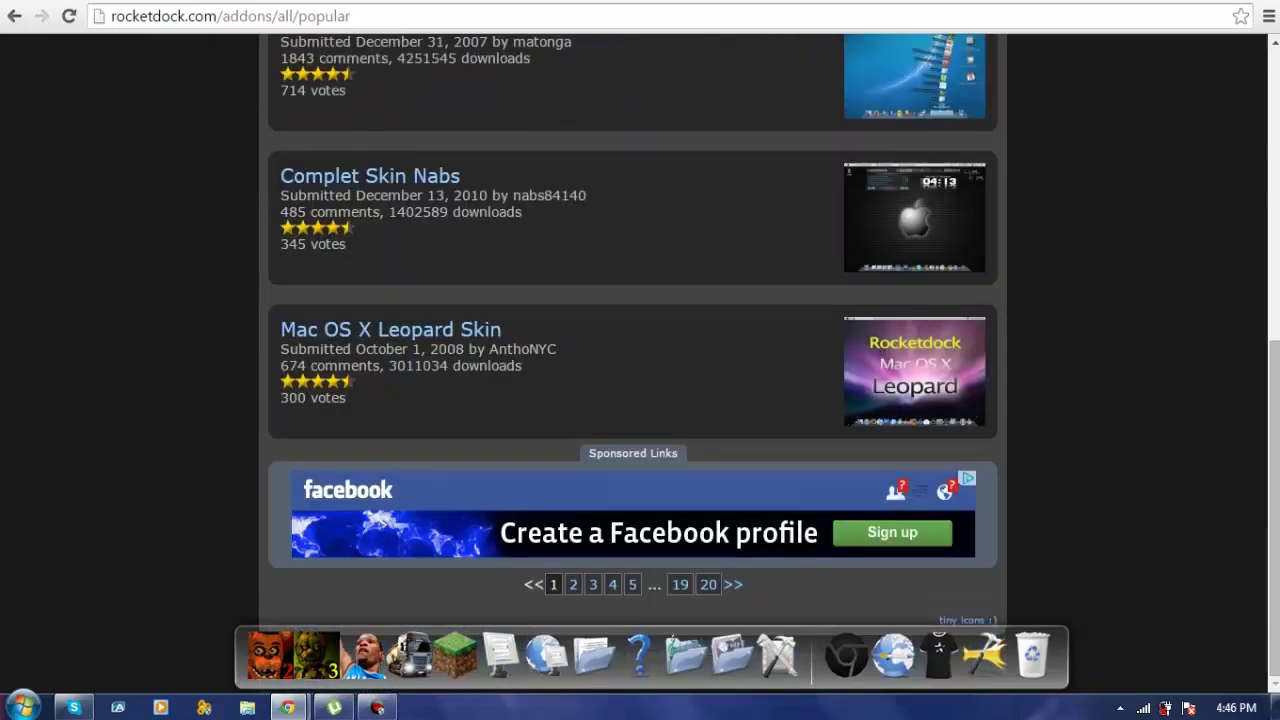
- Page through popular add-ons to page 4, which lists Firefox black and blue and Windows Phone icons
click(573, 584)
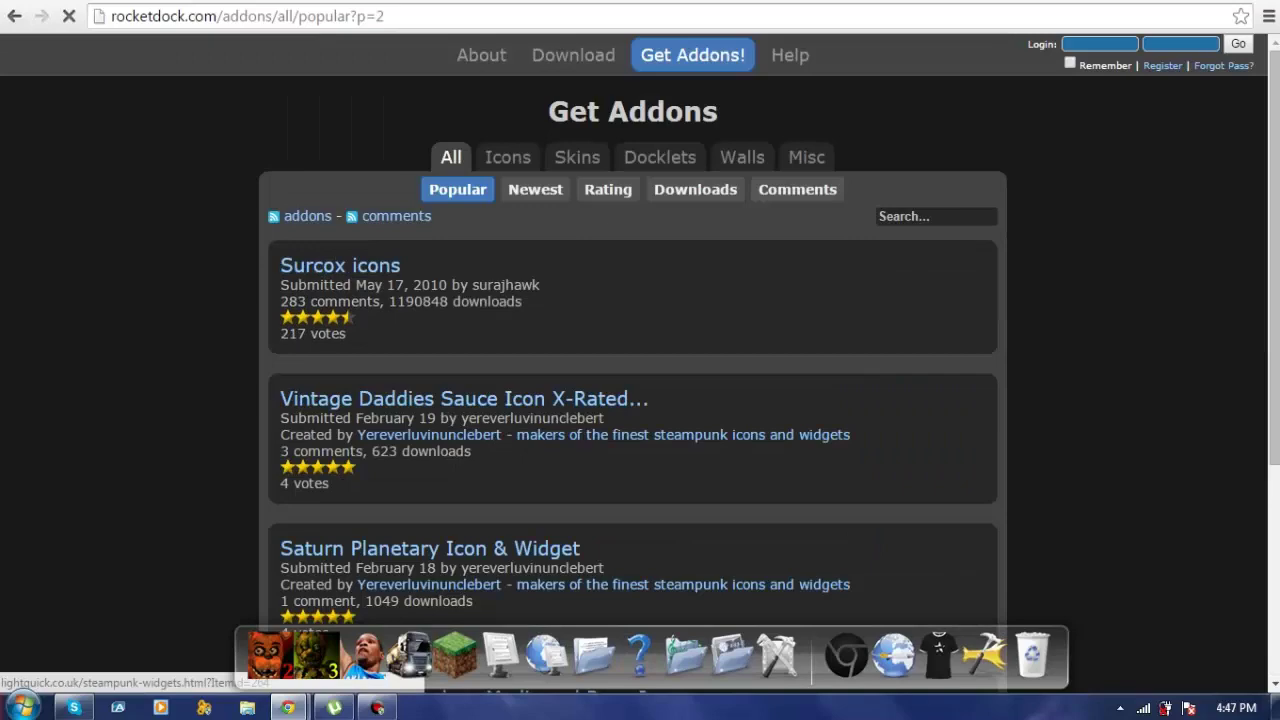
scroll(640, 400, down, 5)
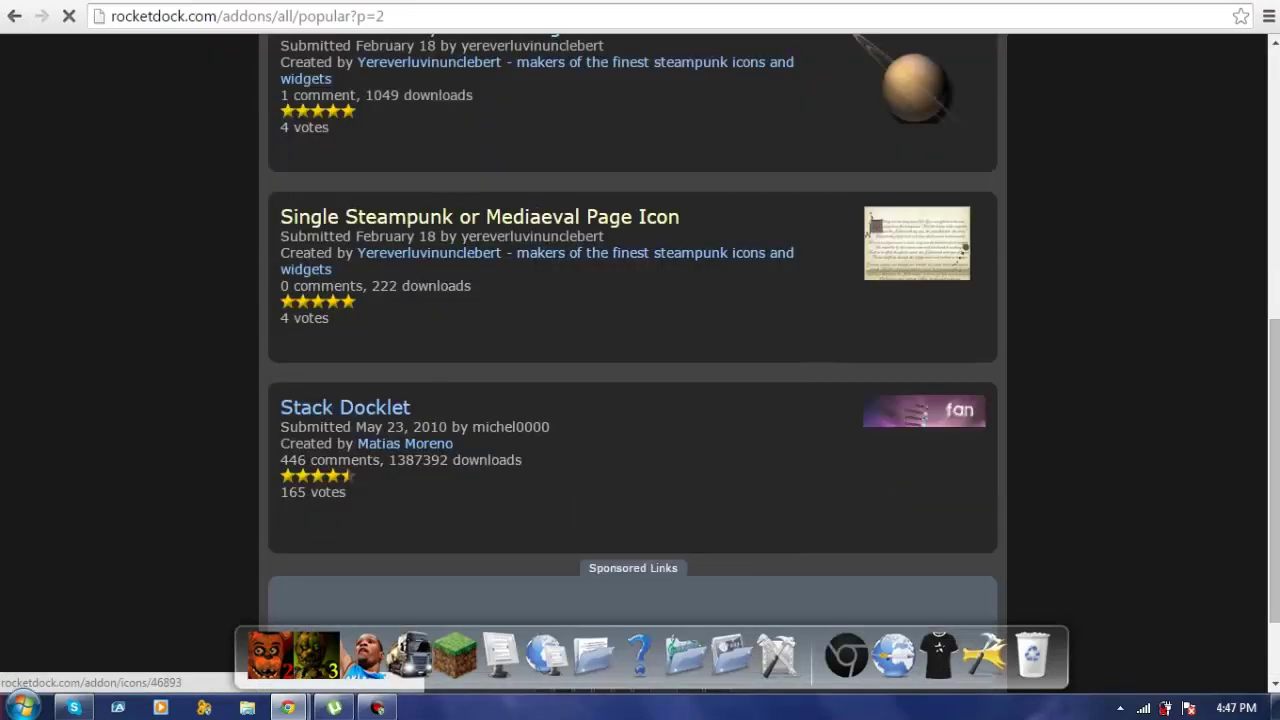
scroll(640, 400, down, 1)
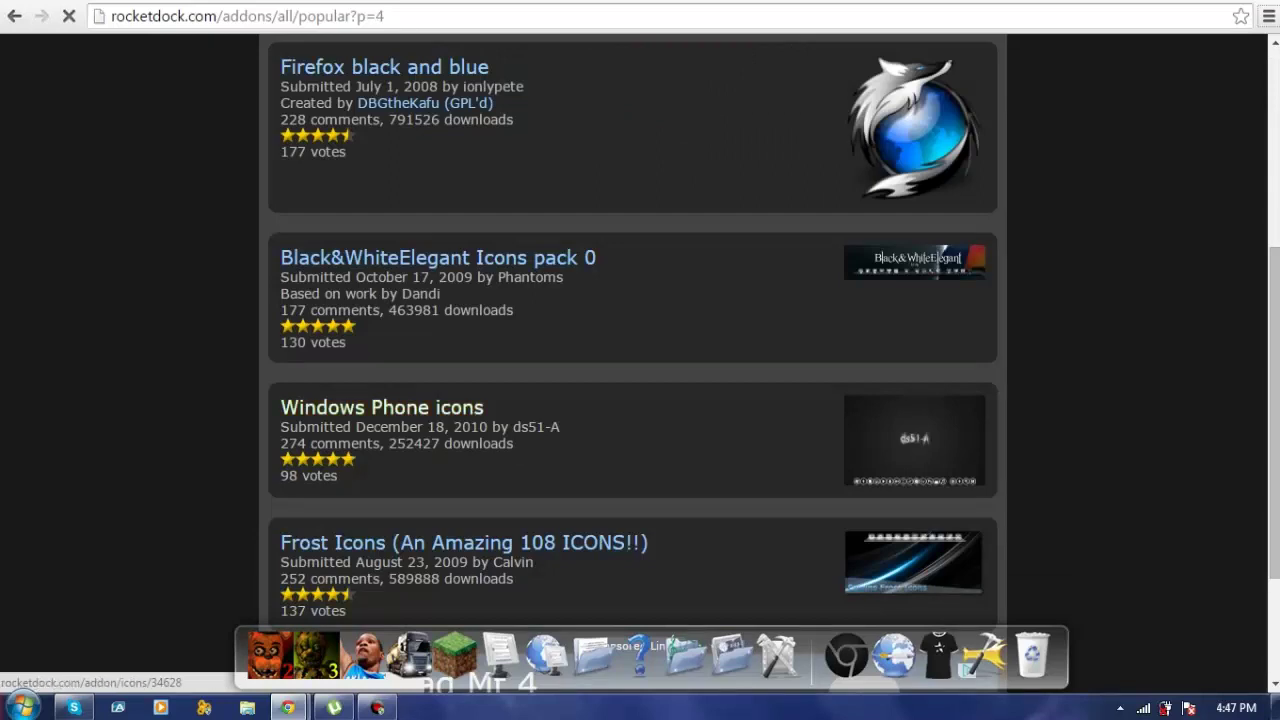
- Open the Windows Phone icons add-on page and download WP7-icons.zip
click(380, 407)
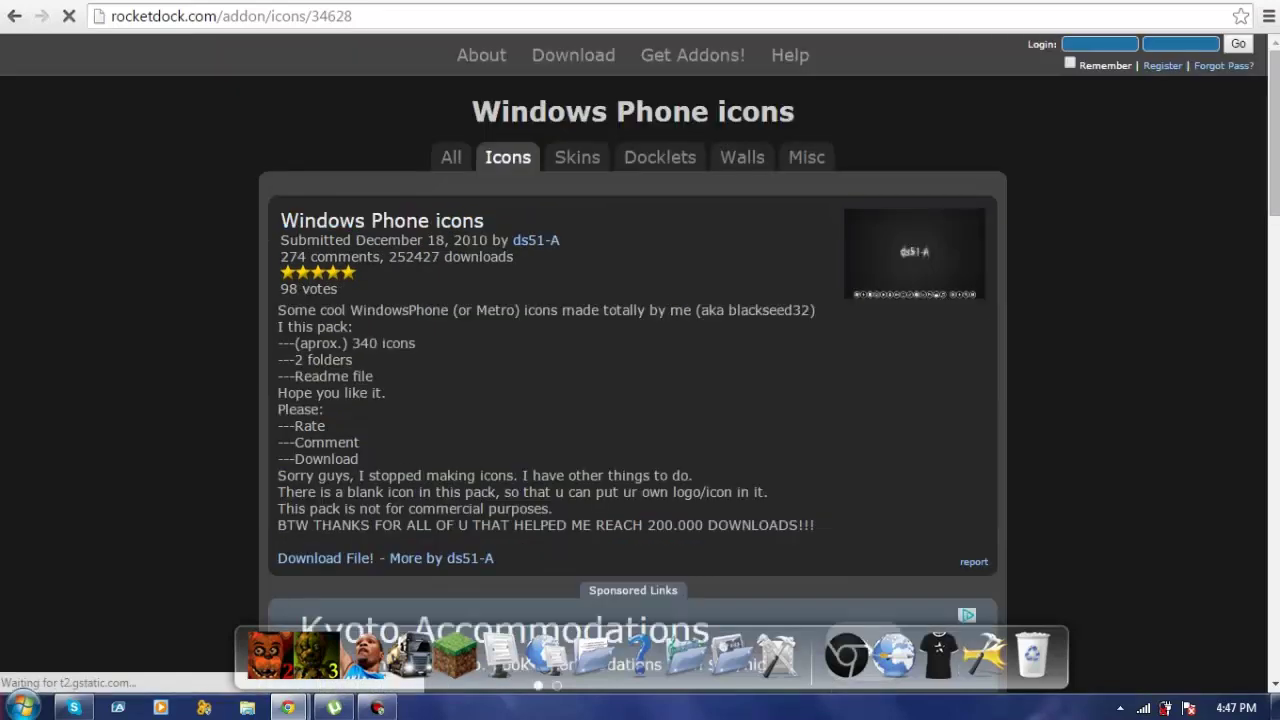
scroll(640, 360, down, 3)
scroll(450, 461, up, 2)
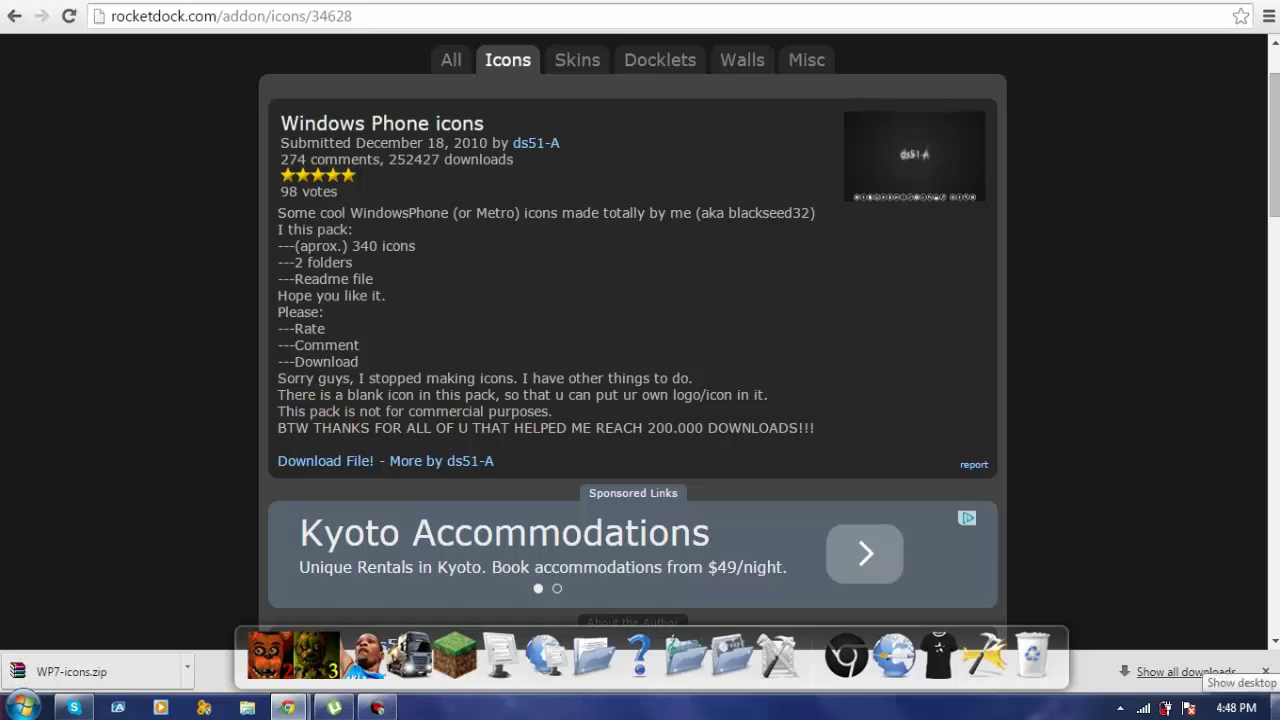
- Open WP7-icons.zip in WinRAR, dismiss the license reminder, and clear the browser to the desktop
click(70, 671)
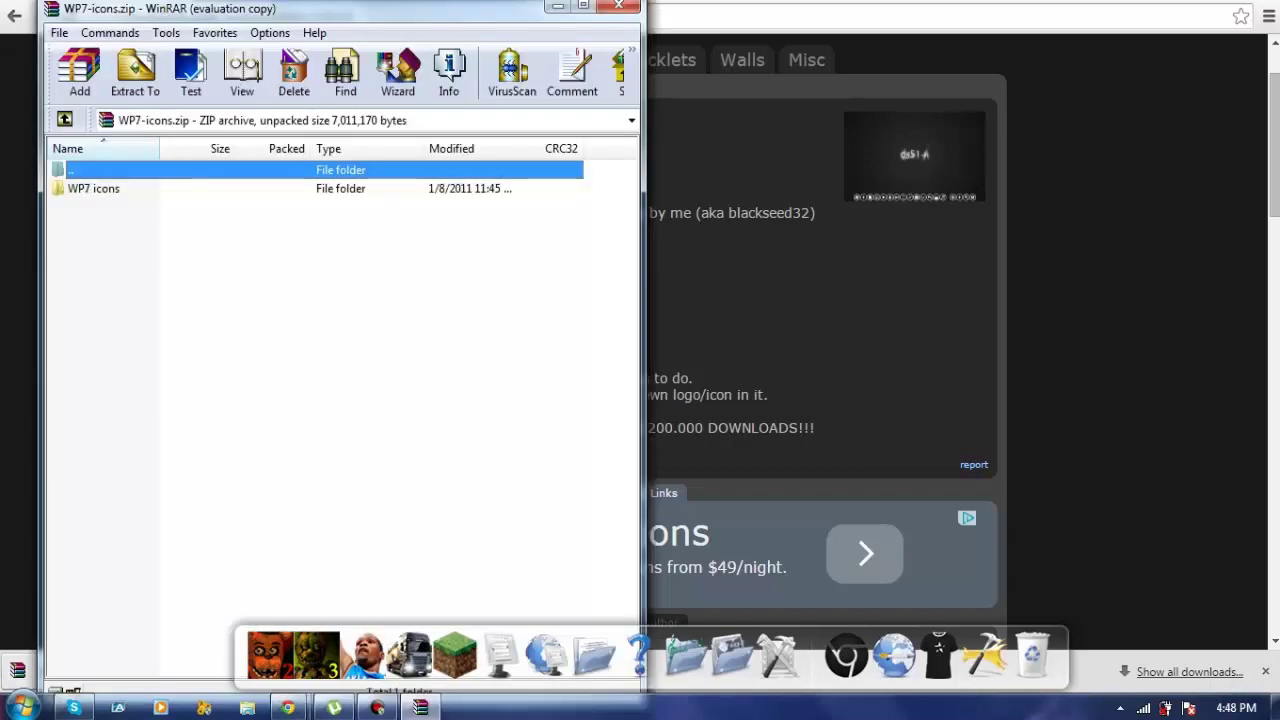
key(Escape)
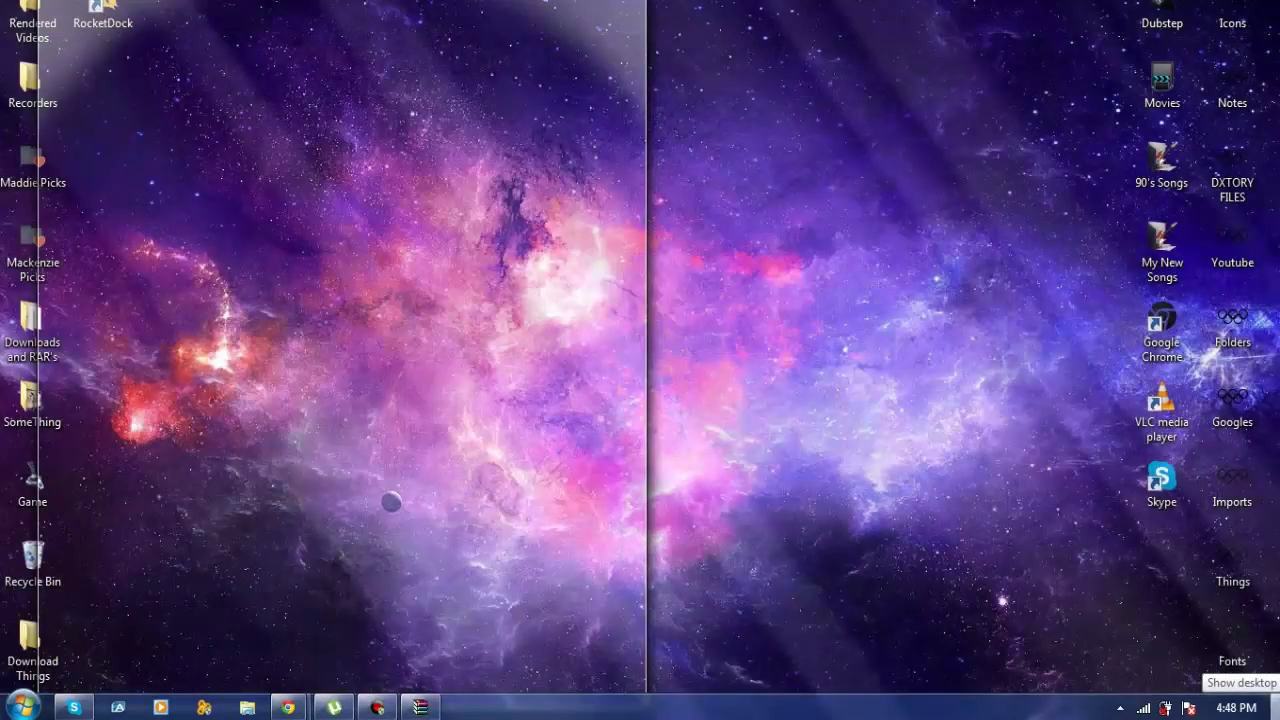
click(1274, 706)
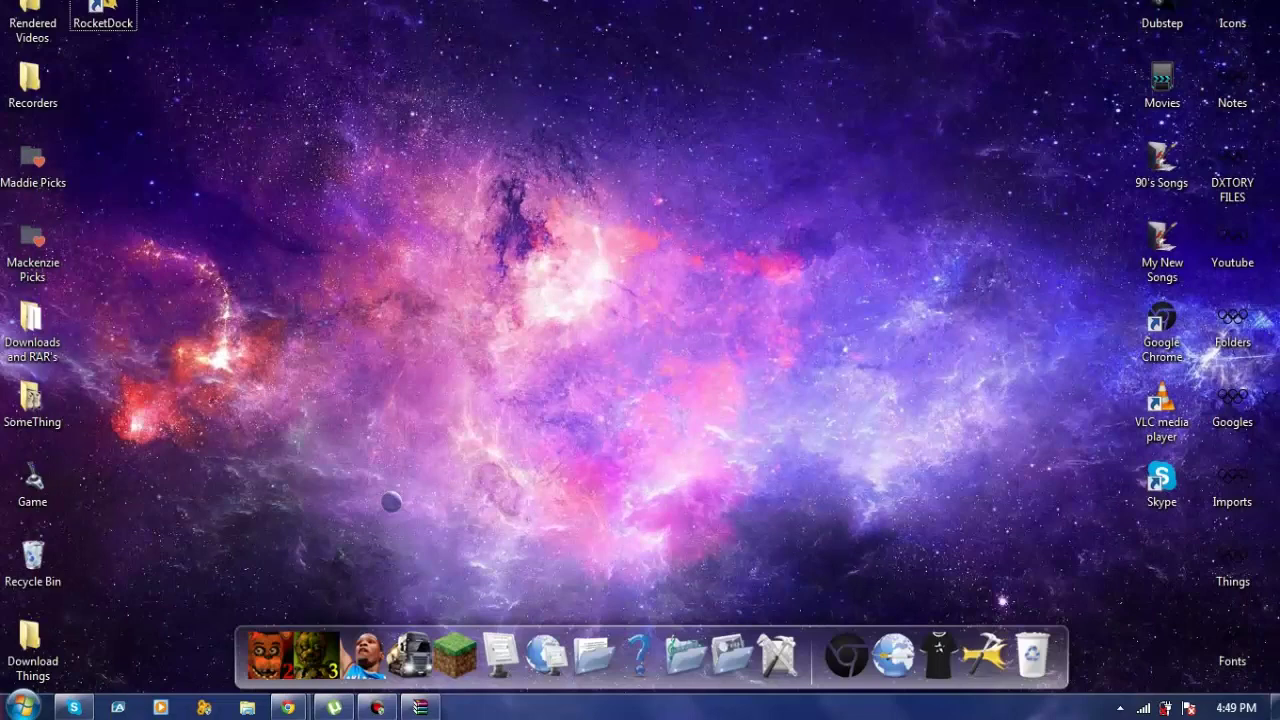
click(420, 707)
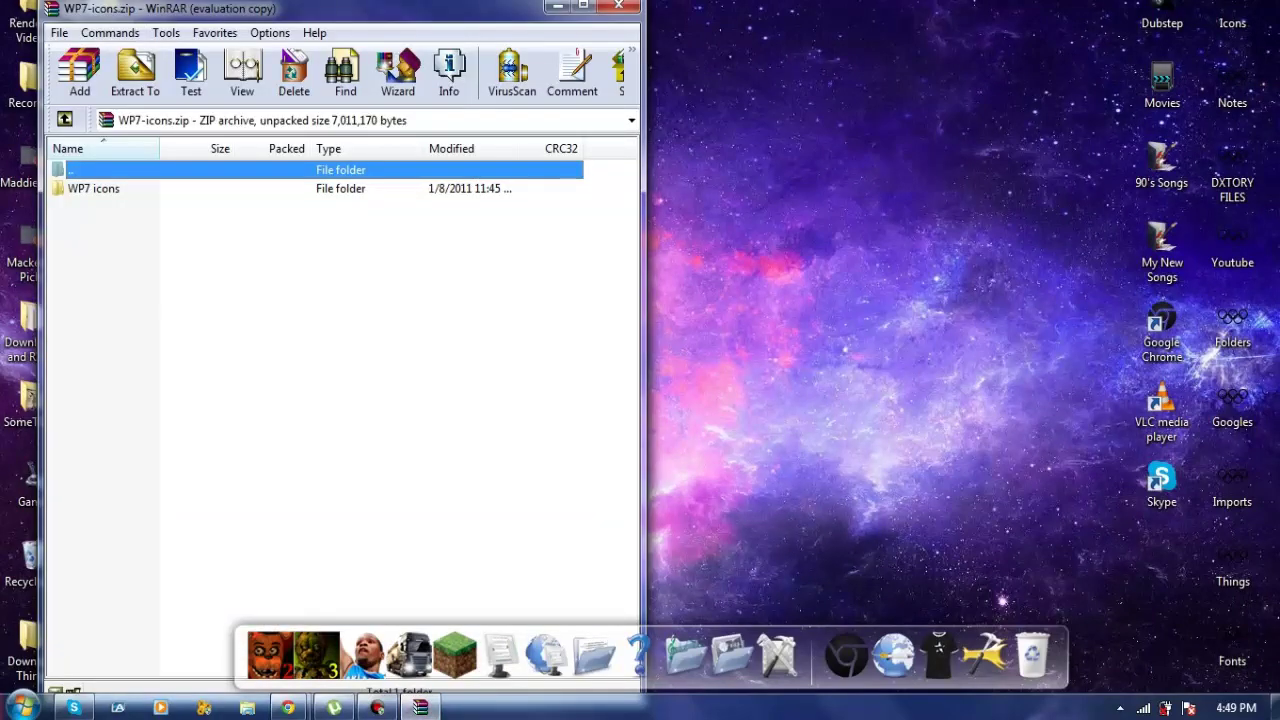
- Extract WP7-icons.zip to the default destination path
click(135, 70)
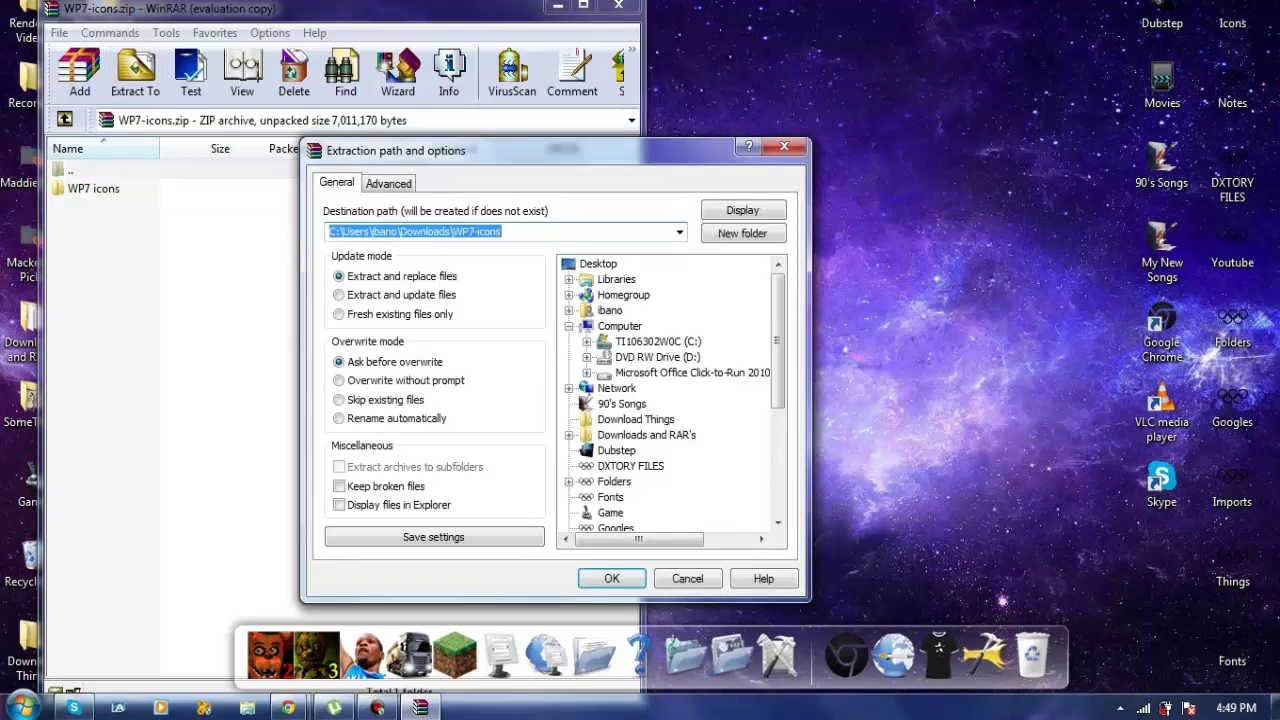
key(Return)
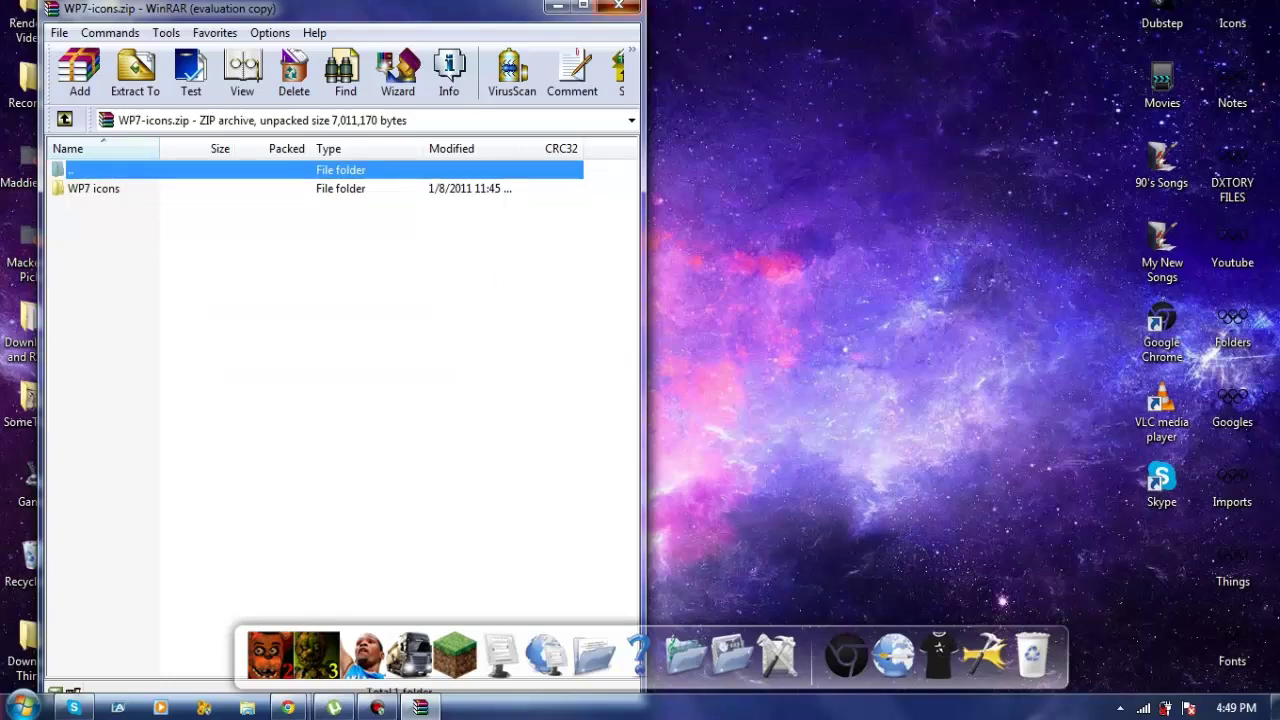
- Close WinRAR and move the WP7 icons folder to the upper middle of the desktop
click(618, 5)
mouse_move(103, 85)
mouse_down()
mouse_move(472, 212)
mouse_move(455, 238)
mouse_up()
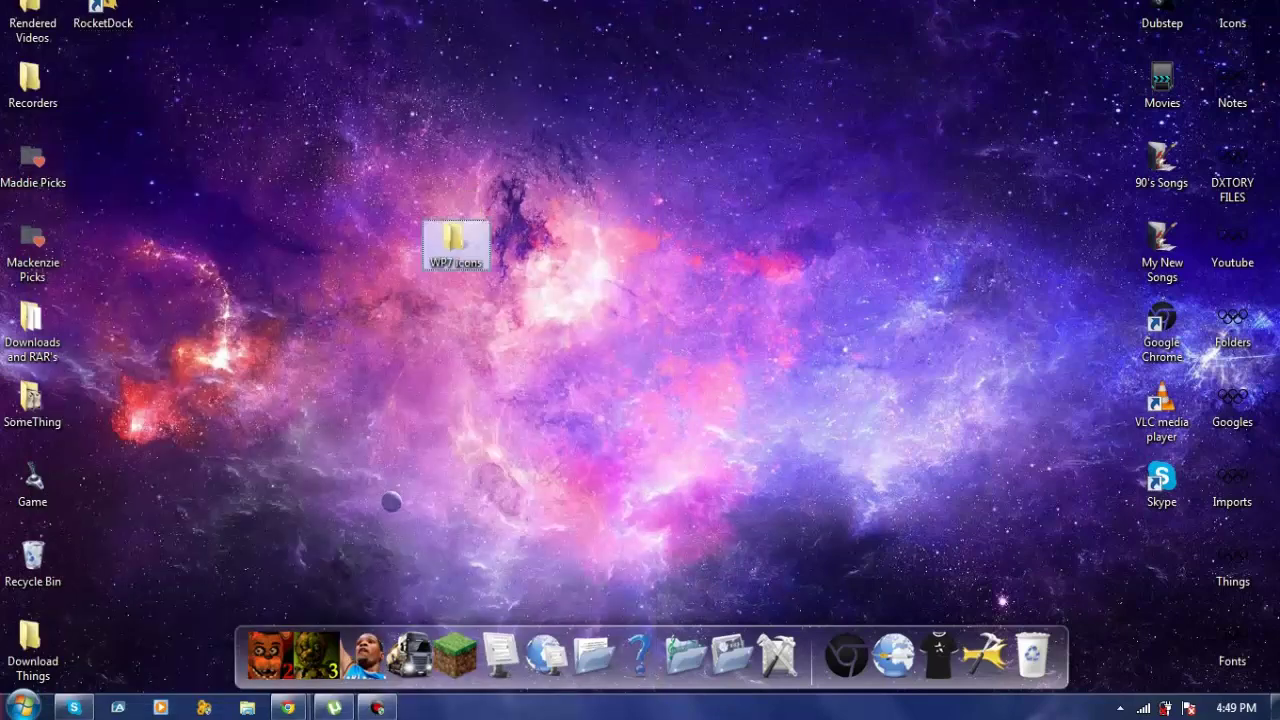
drag(594, 150, 354, 320)
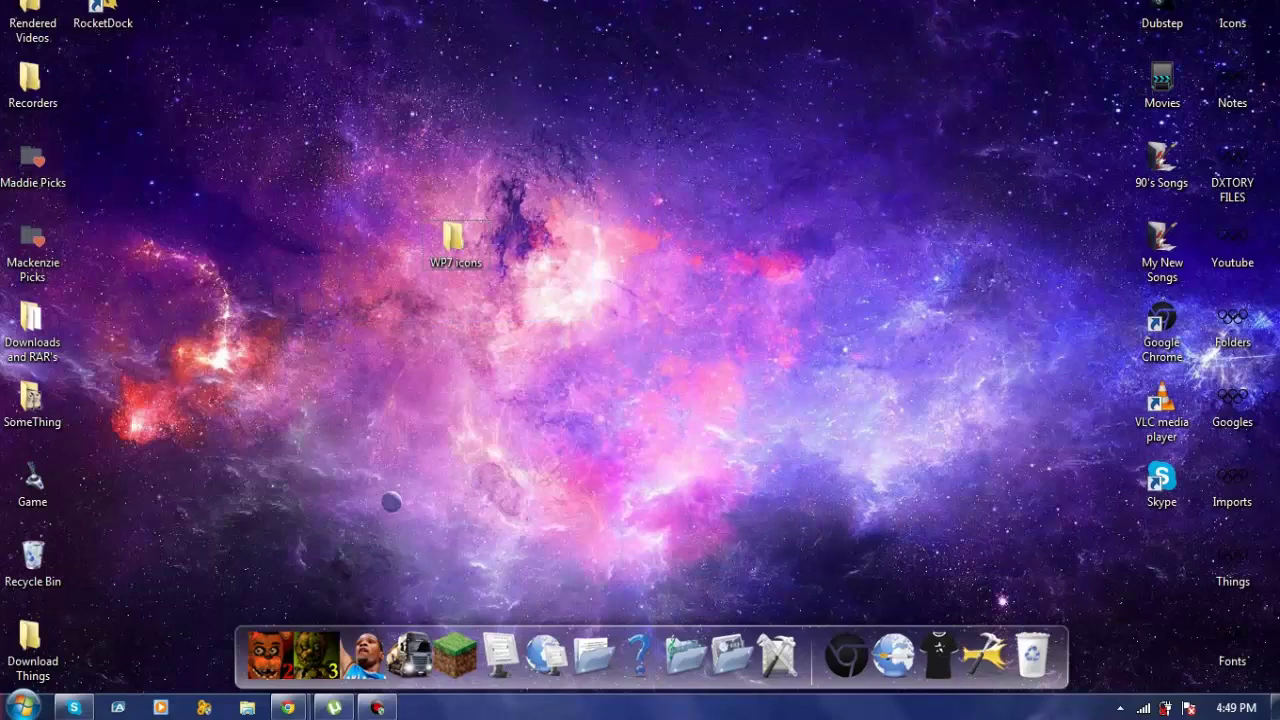
drag(310, 40, 855, 412)
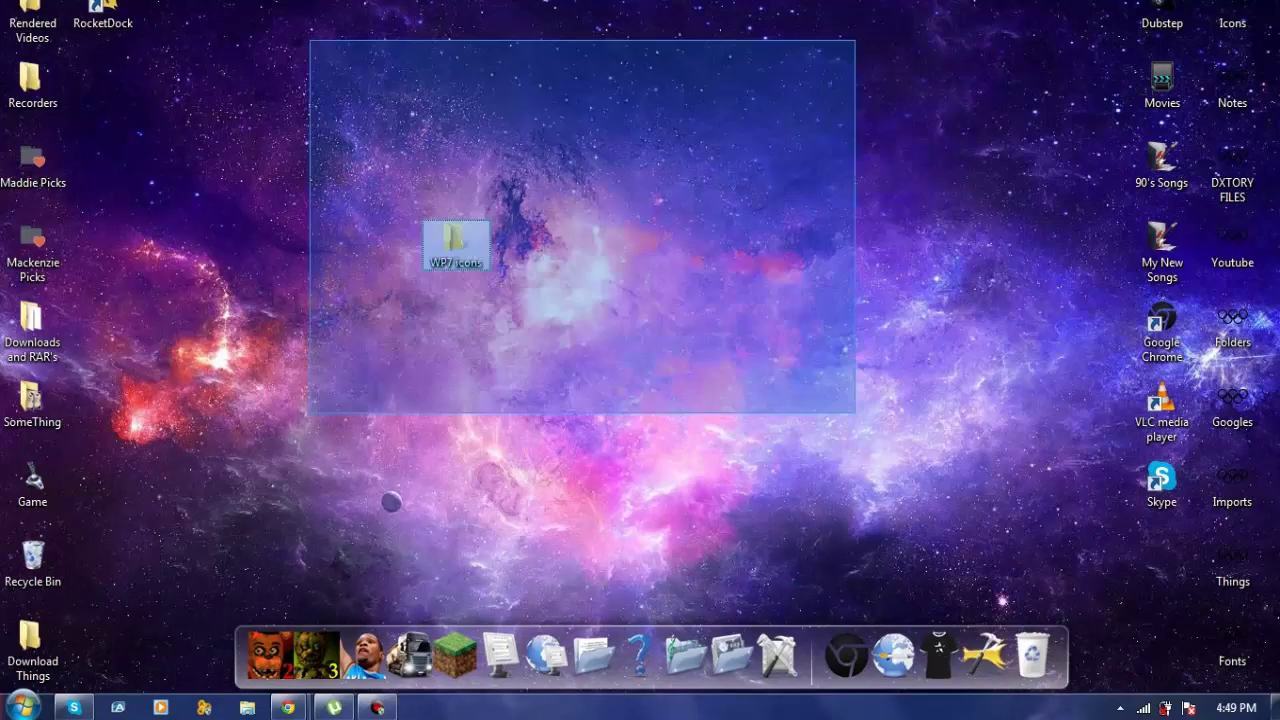
drag(855, 40, 638, 86)
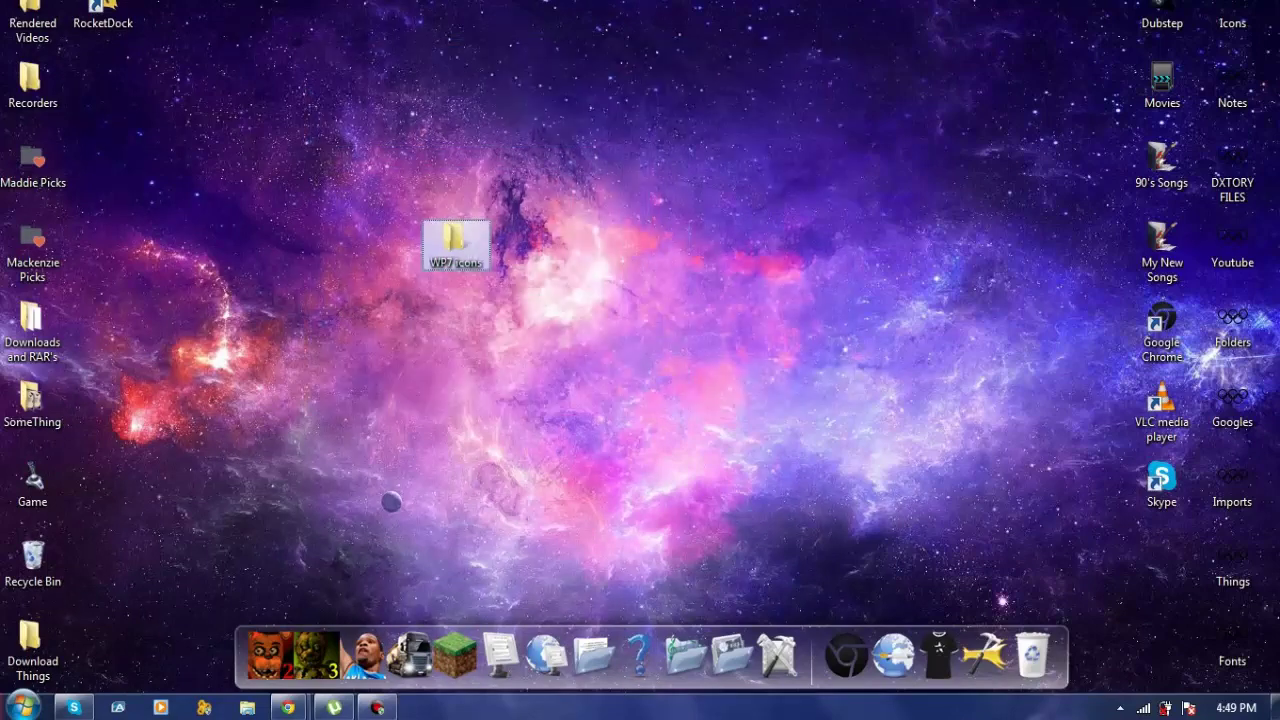
drag(610, 406, 318, 105)
click(288, 707)
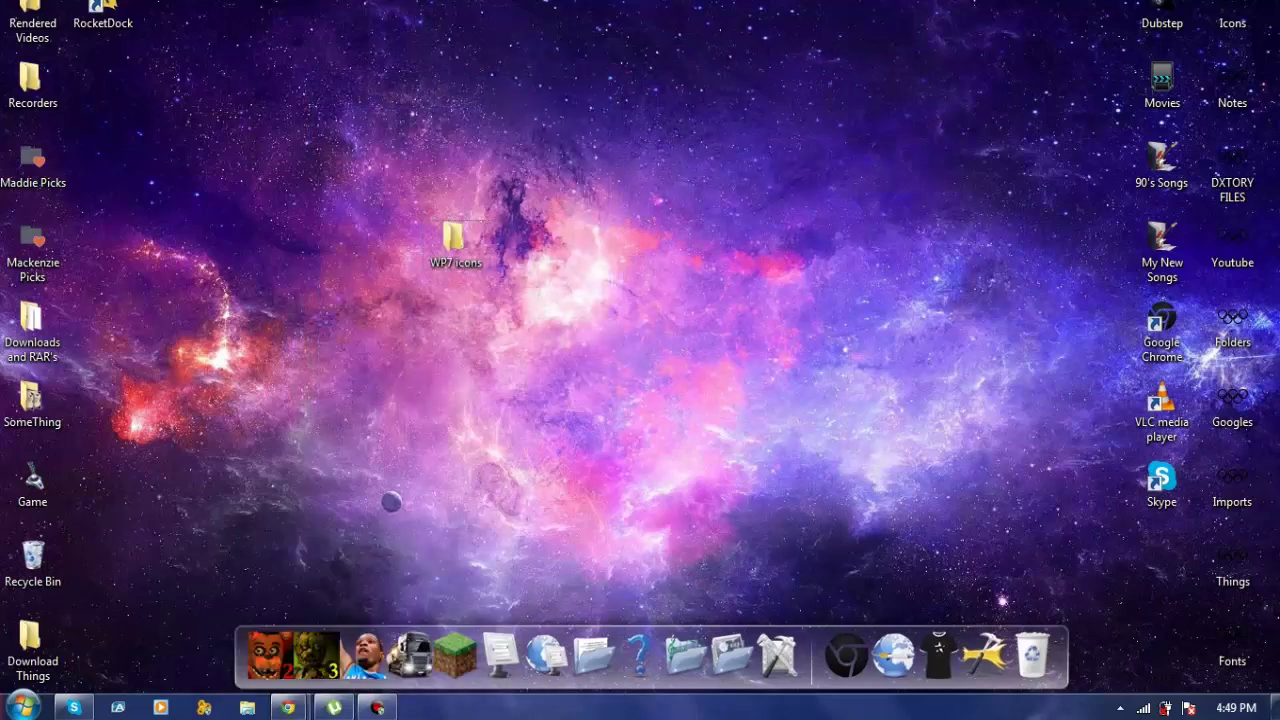
- Return to the popular add-ons list in Chrome and filter it to Skins only
click(288, 707)
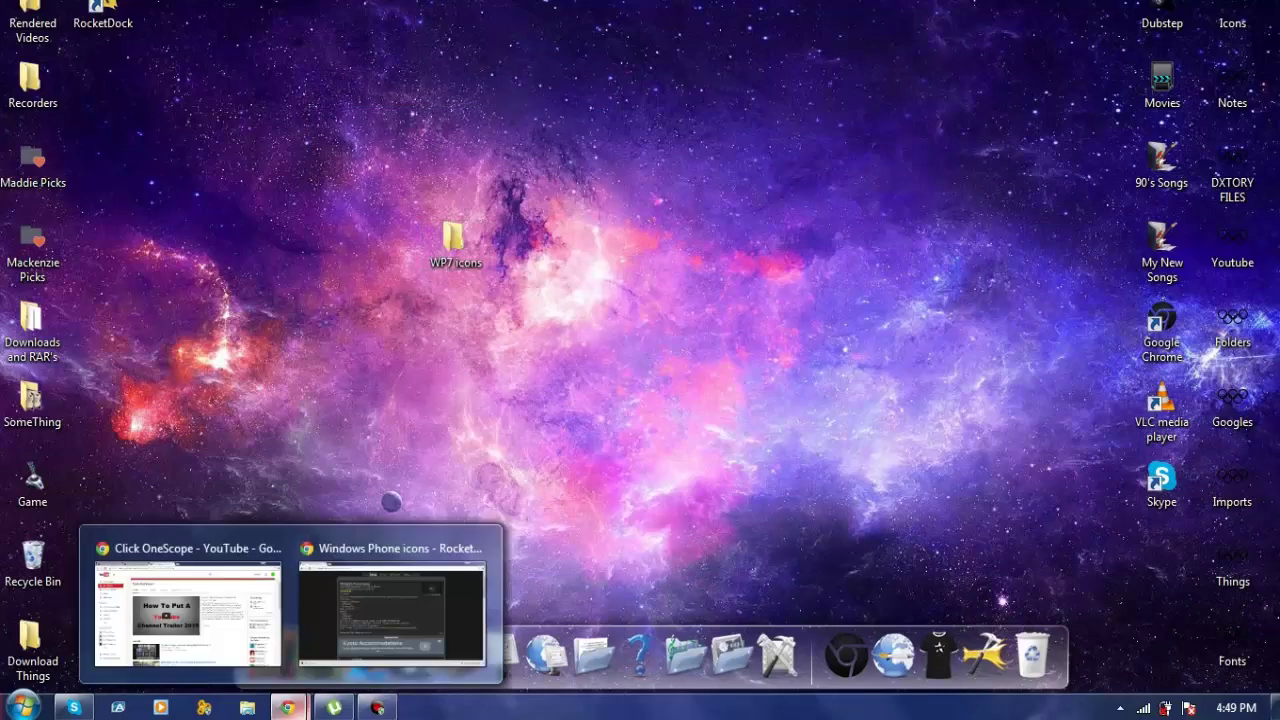
click(392, 612)
key(alt+Left)
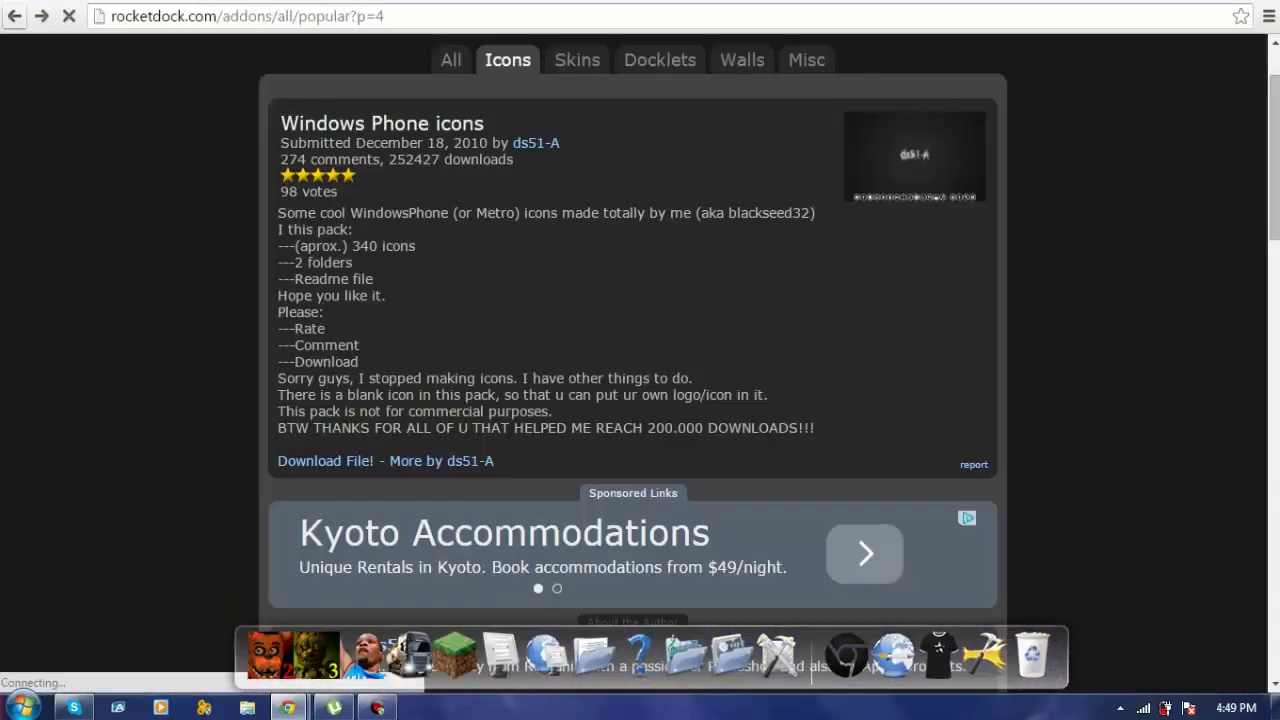
scroll(640, 360, up, 2)
scroll(640, 360, up, 4)
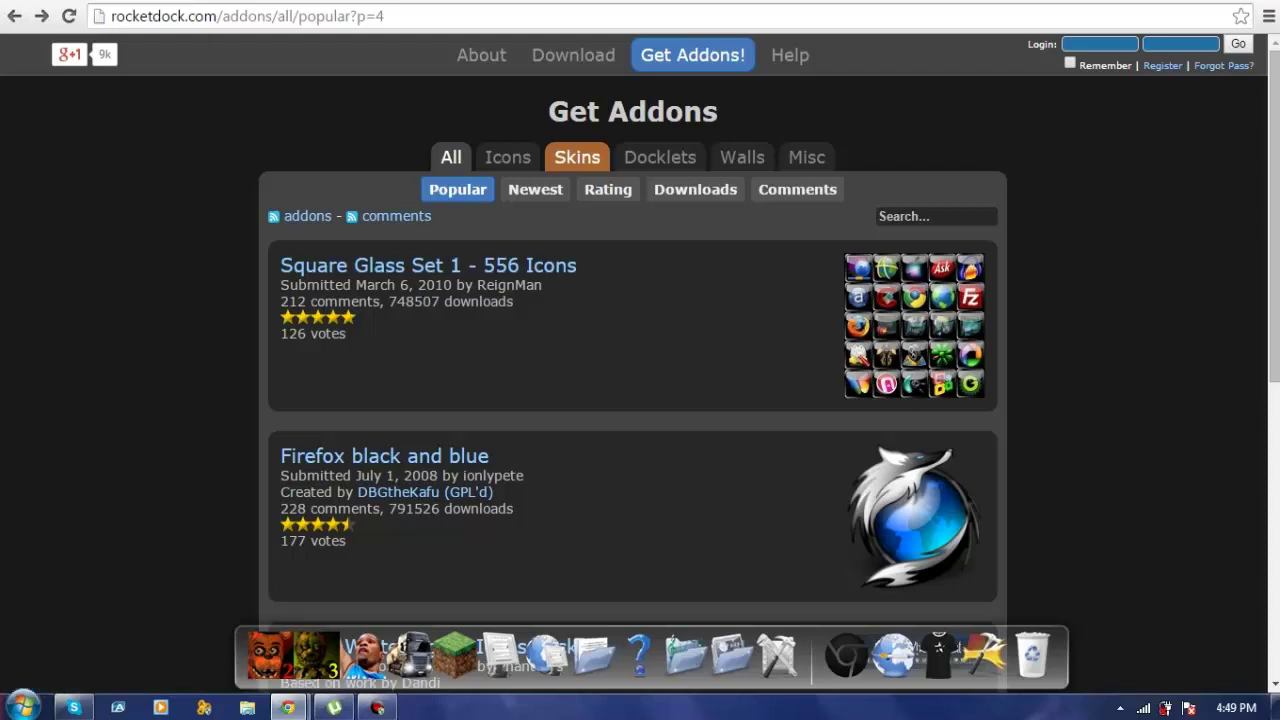
click(577, 157)
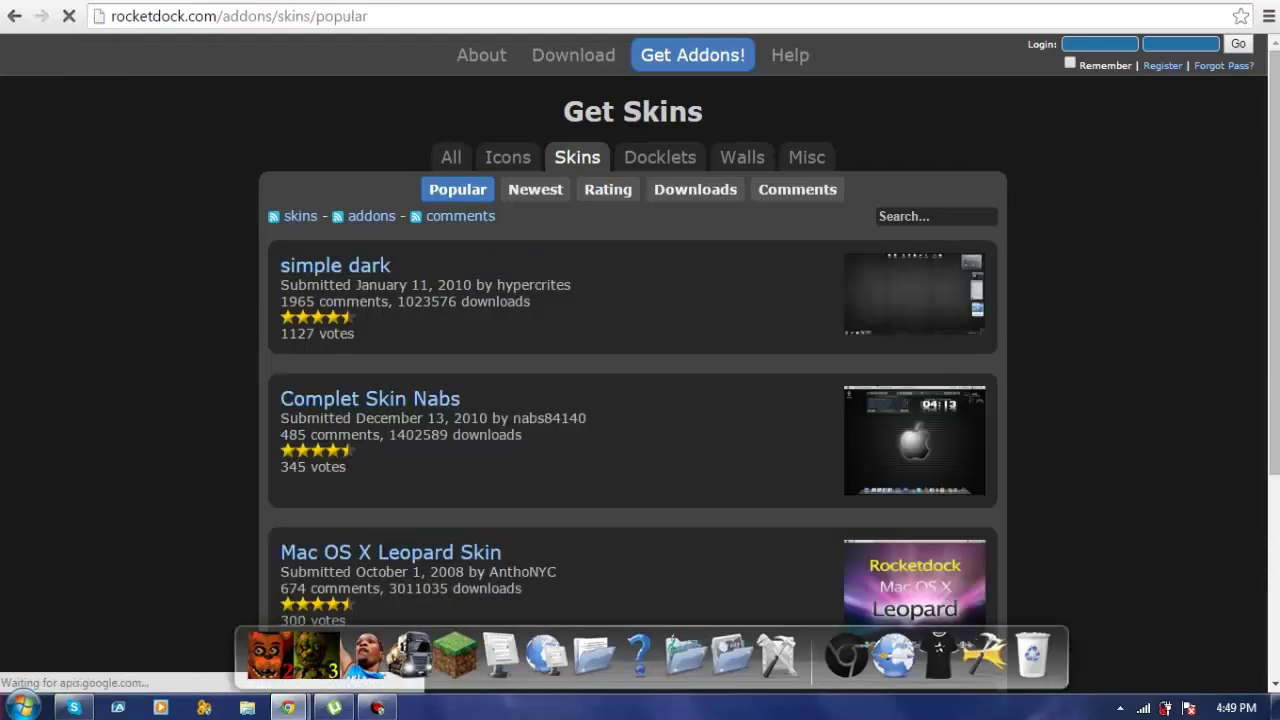
scroll(640, 400, down, 1)
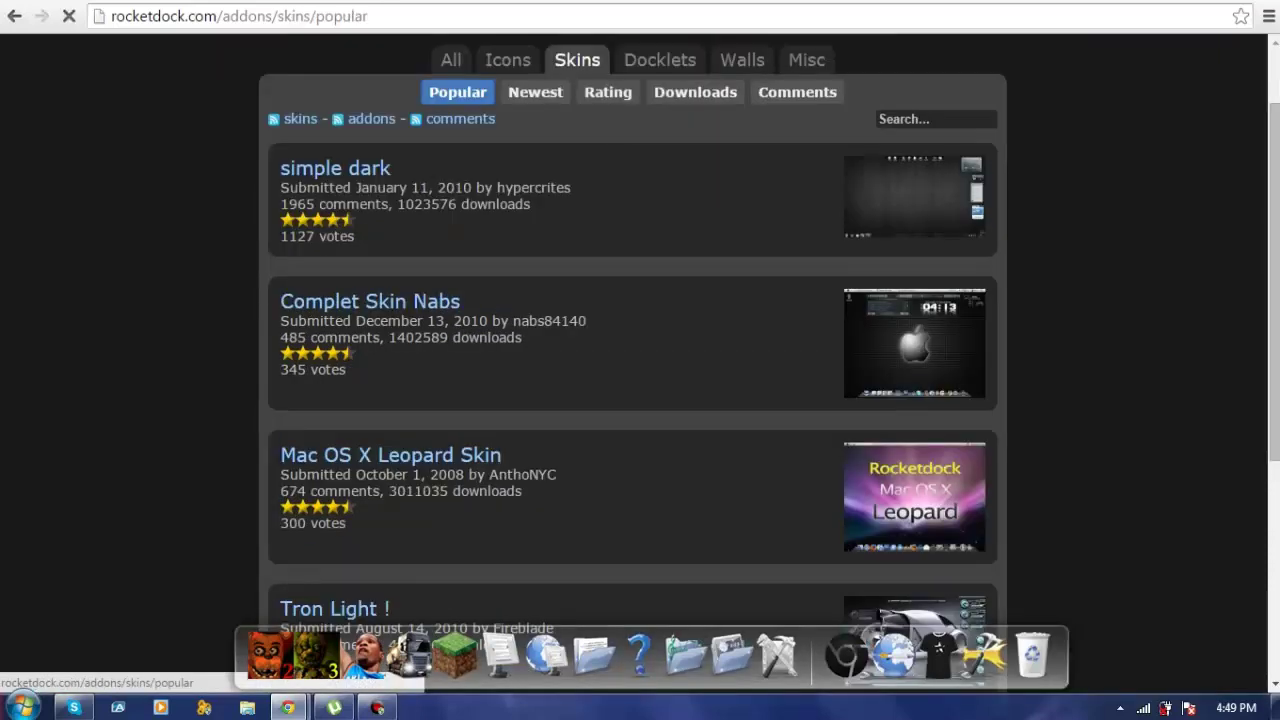
scroll(640, 400, down, 4)
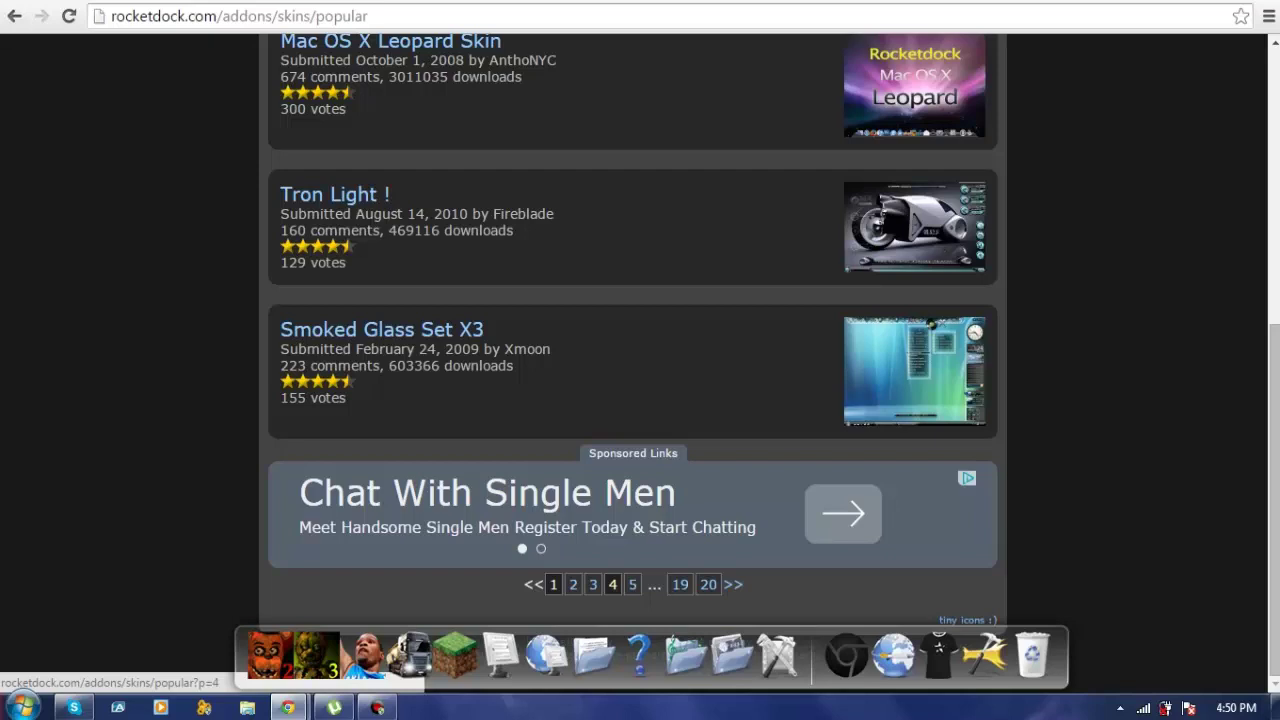
- Browse popular skins pages 4 and 5 to reach the Mac Glass skin
click(613, 584)
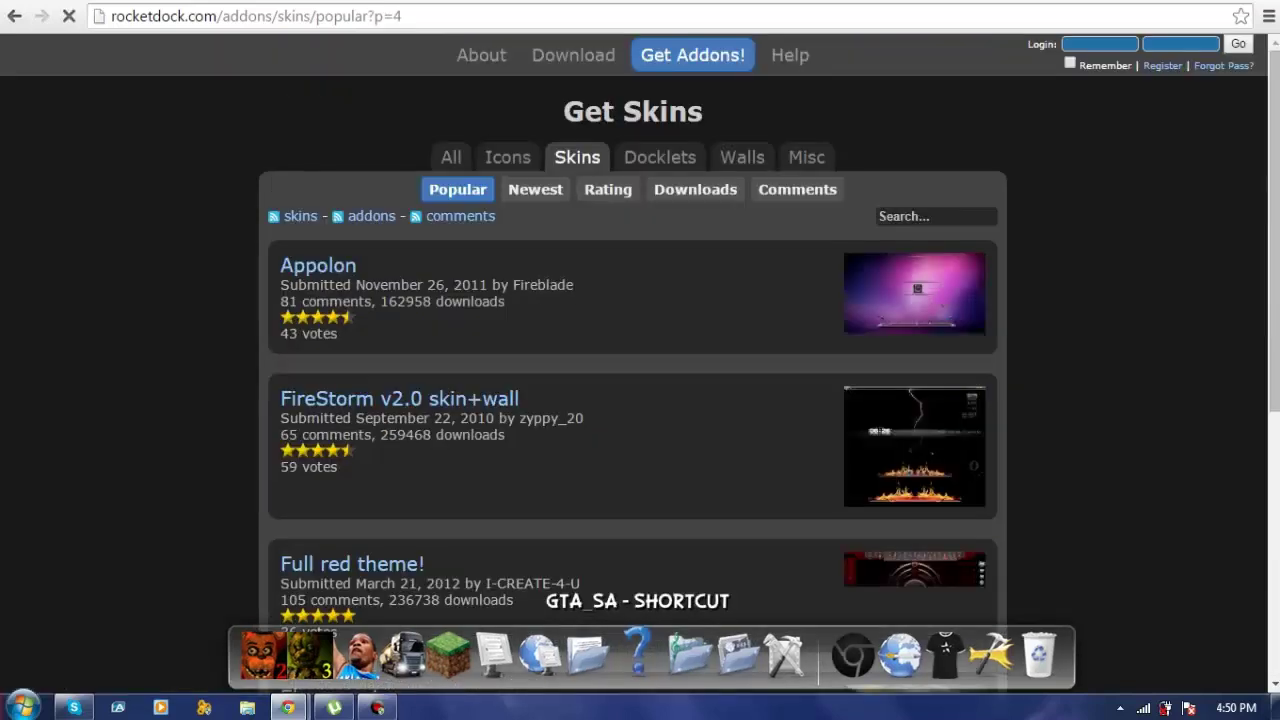
scroll(640, 400, down, 4)
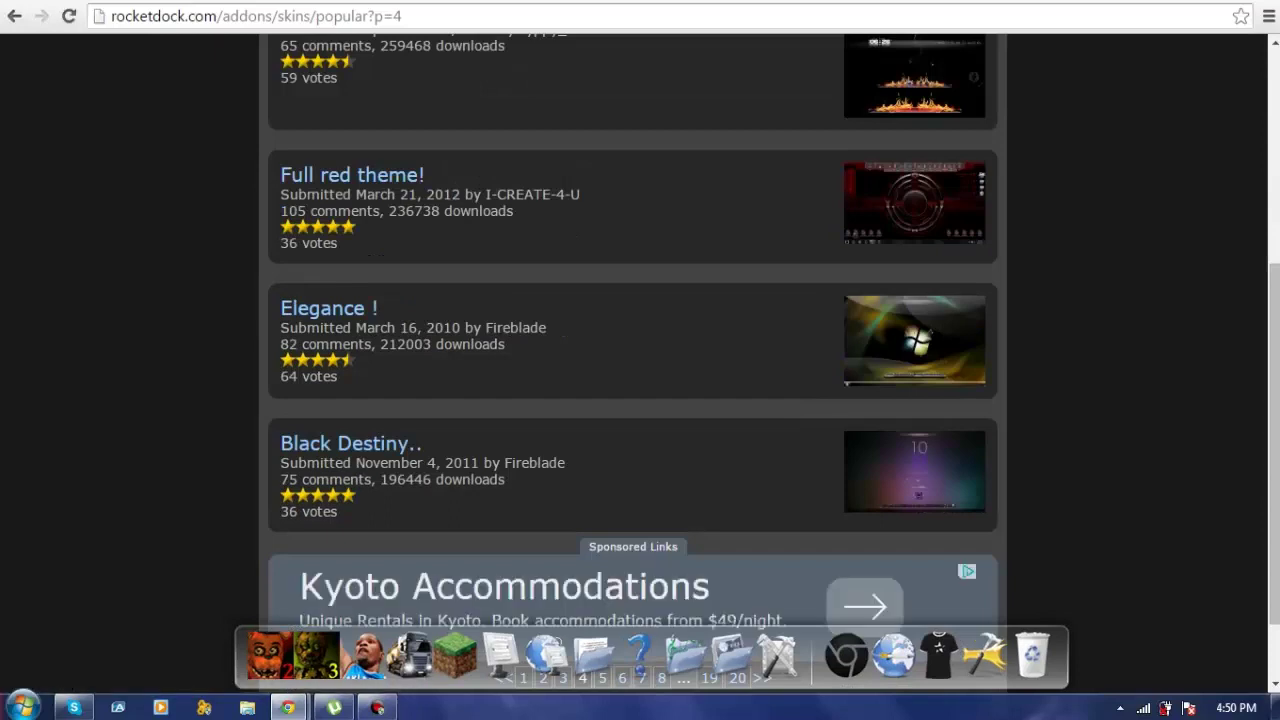
scroll(633, 360, down, 1)
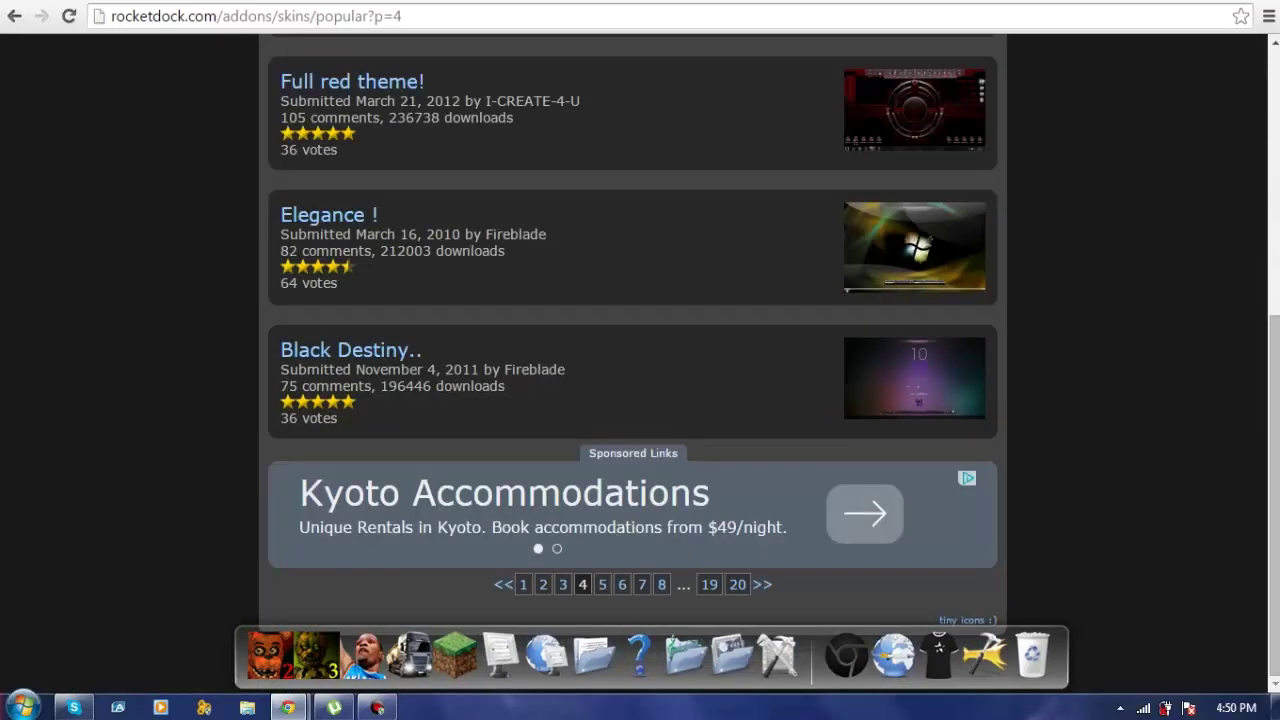
key(F5)
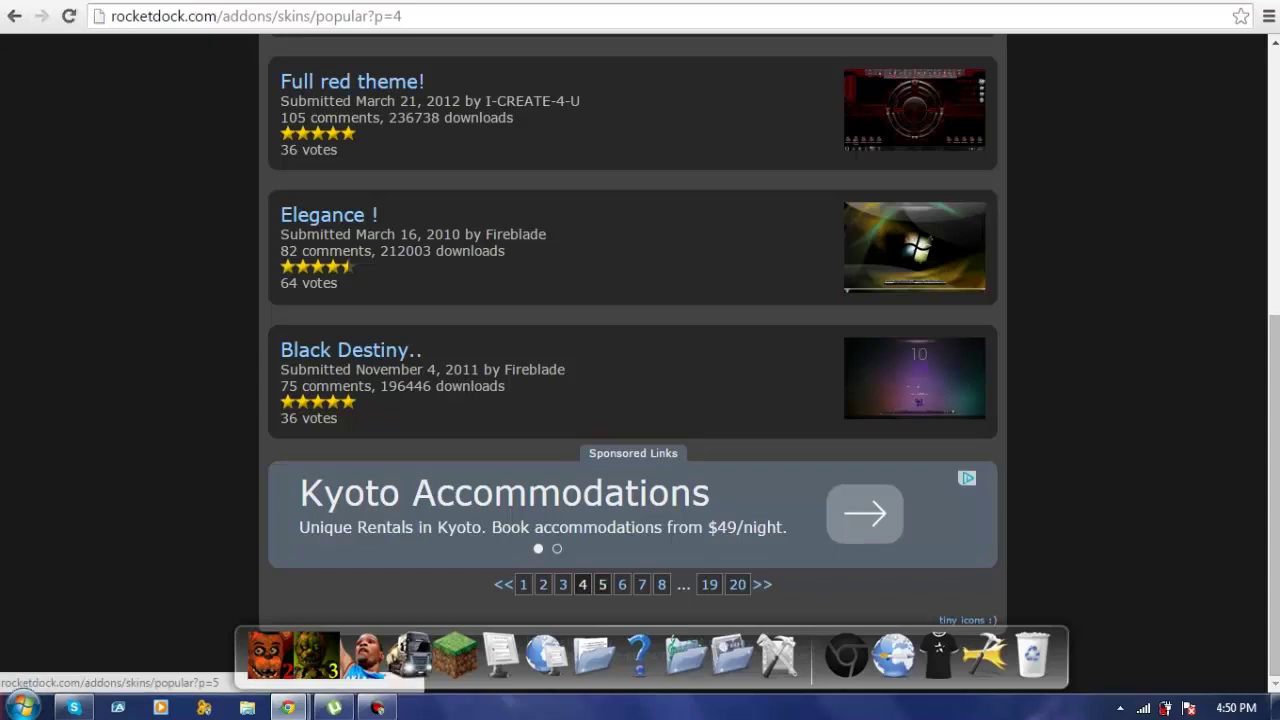
click(602, 584)
click(602, 584)
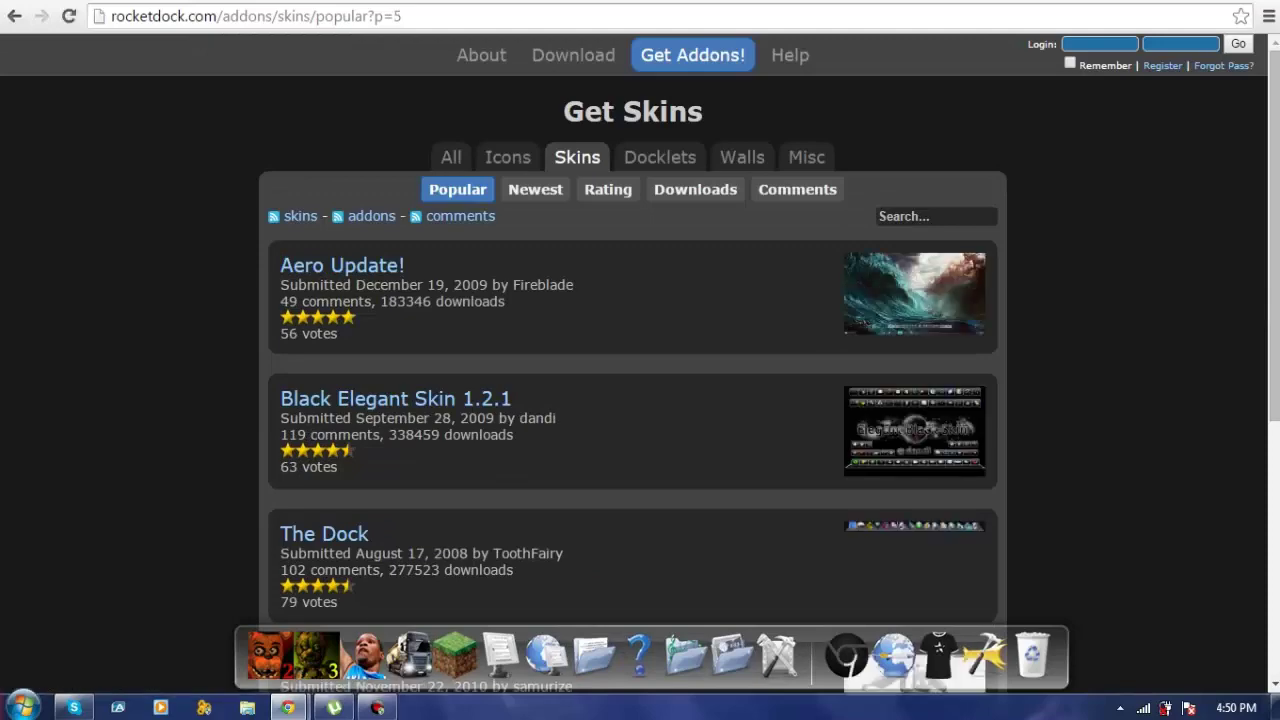
scroll(640, 400, down, 1)
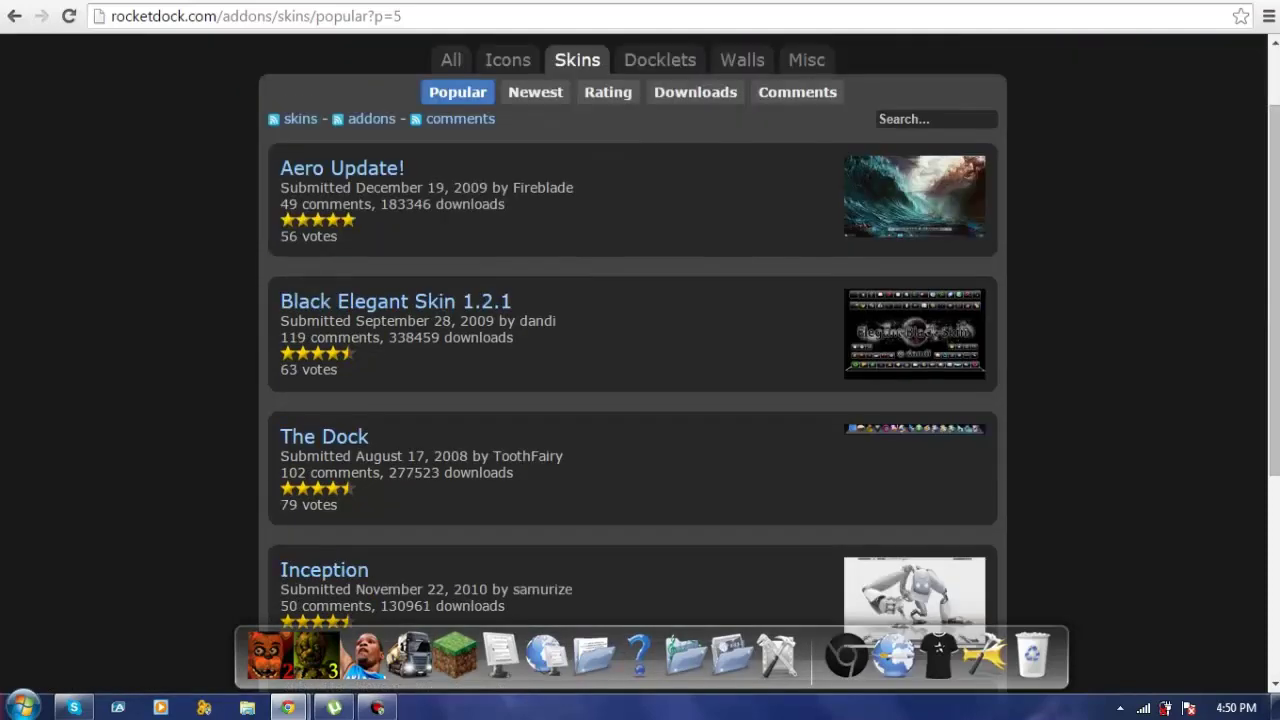
scroll(640, 400, down, 1)
scroll(640, 400, down, 2)
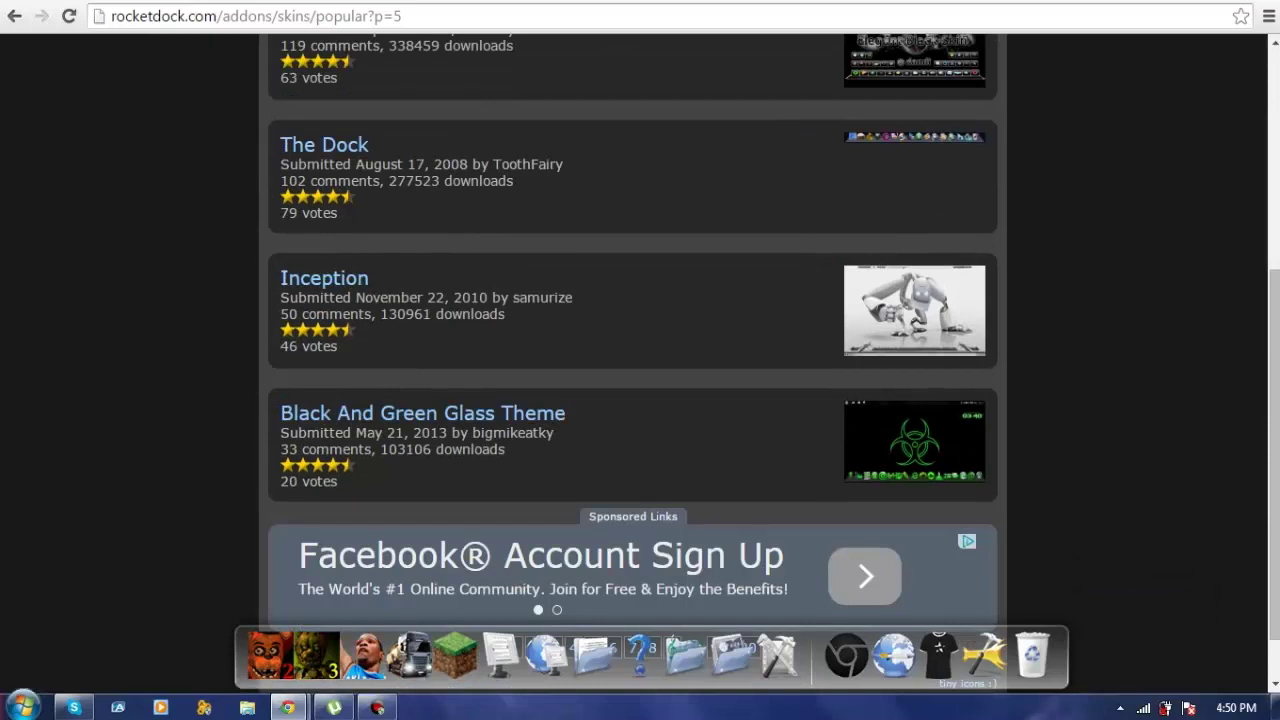
scroll(640, 400, down, 1)
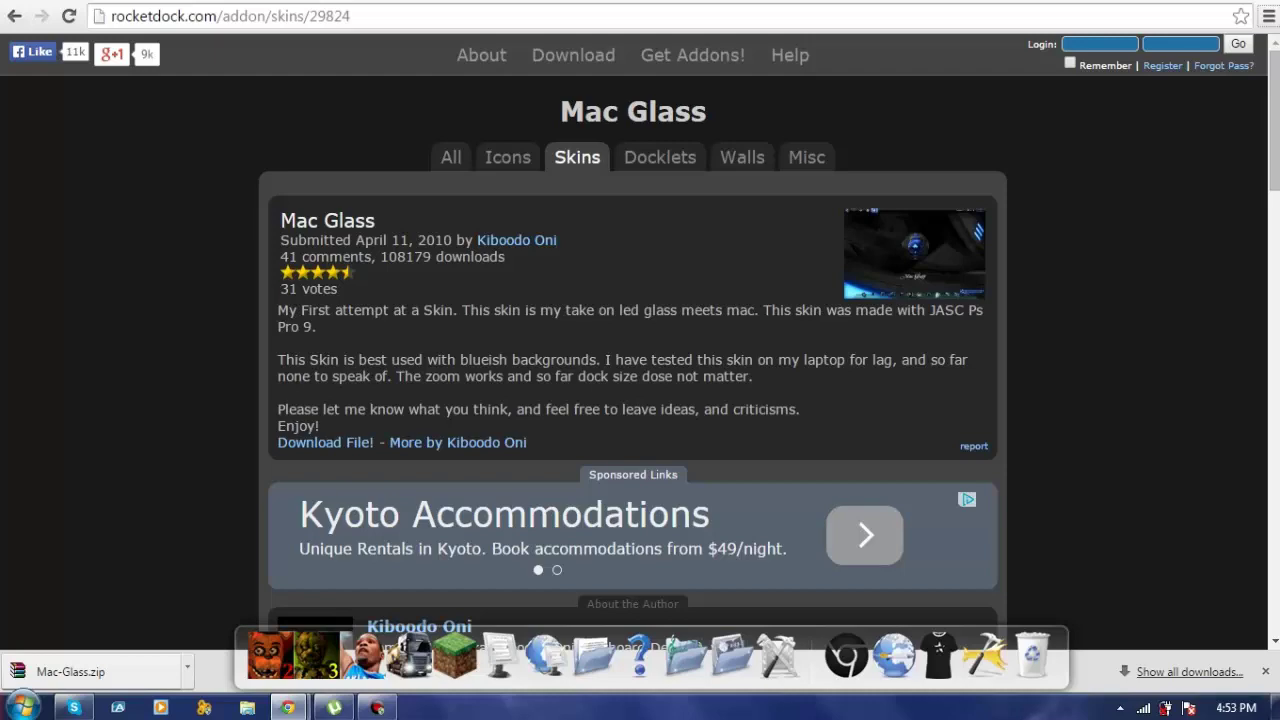
- Open Mac-Glass.zip in WinRAR, put its Mac Glass folder on the desktop, and close WinRAR
click(70, 671)
click(1276, 708)
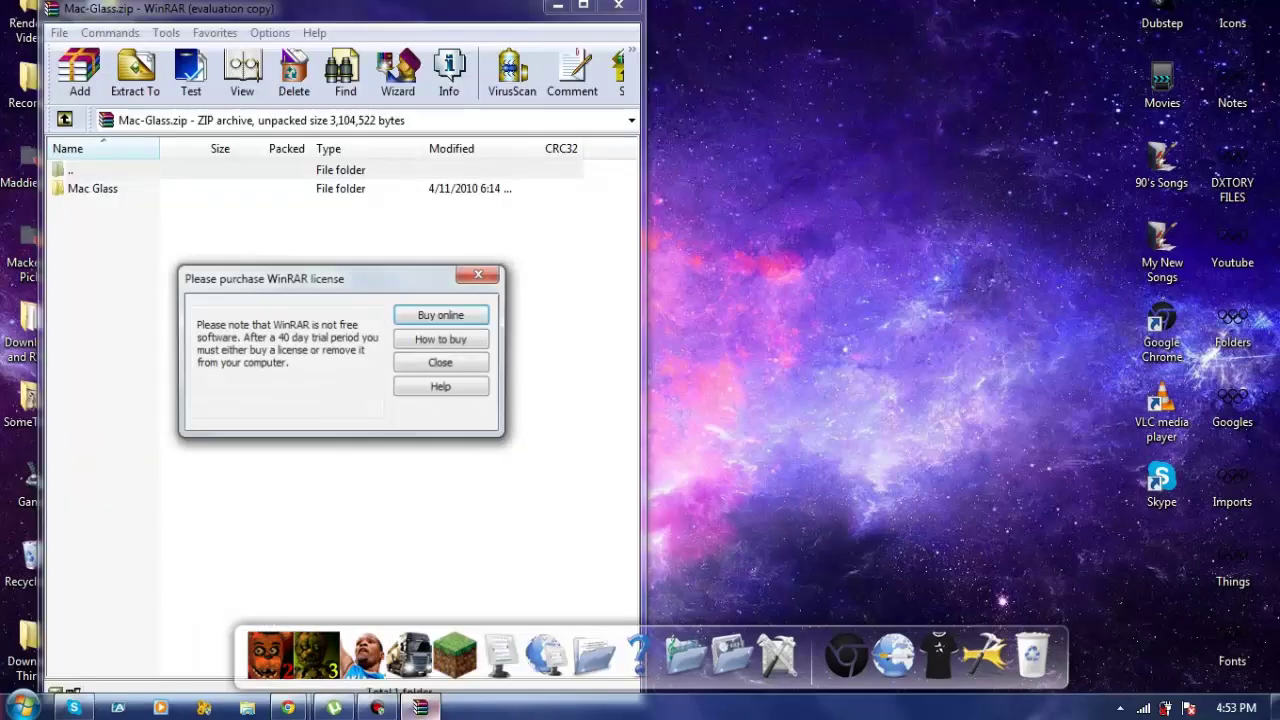
key(Escape)
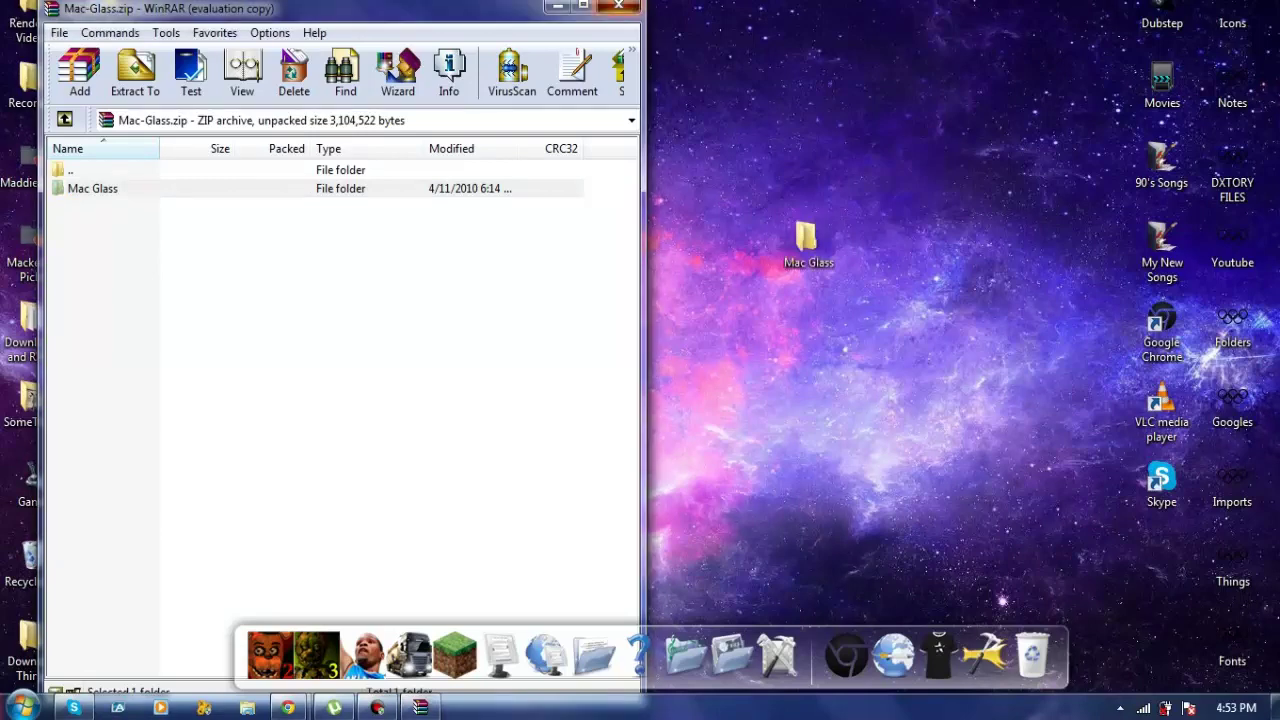
click(618, 5)
drag(622, 143, 704, 404)
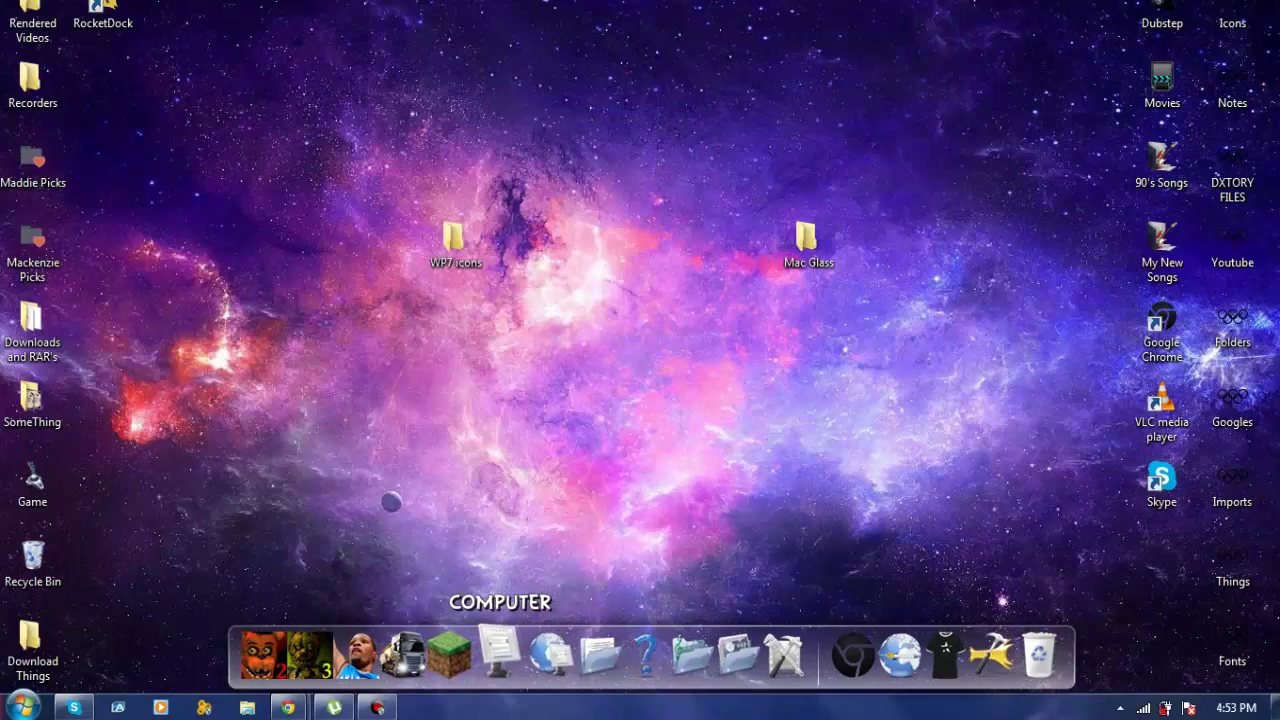
- Browse from Computer into C:\Program Files (x86)
click(499, 652)
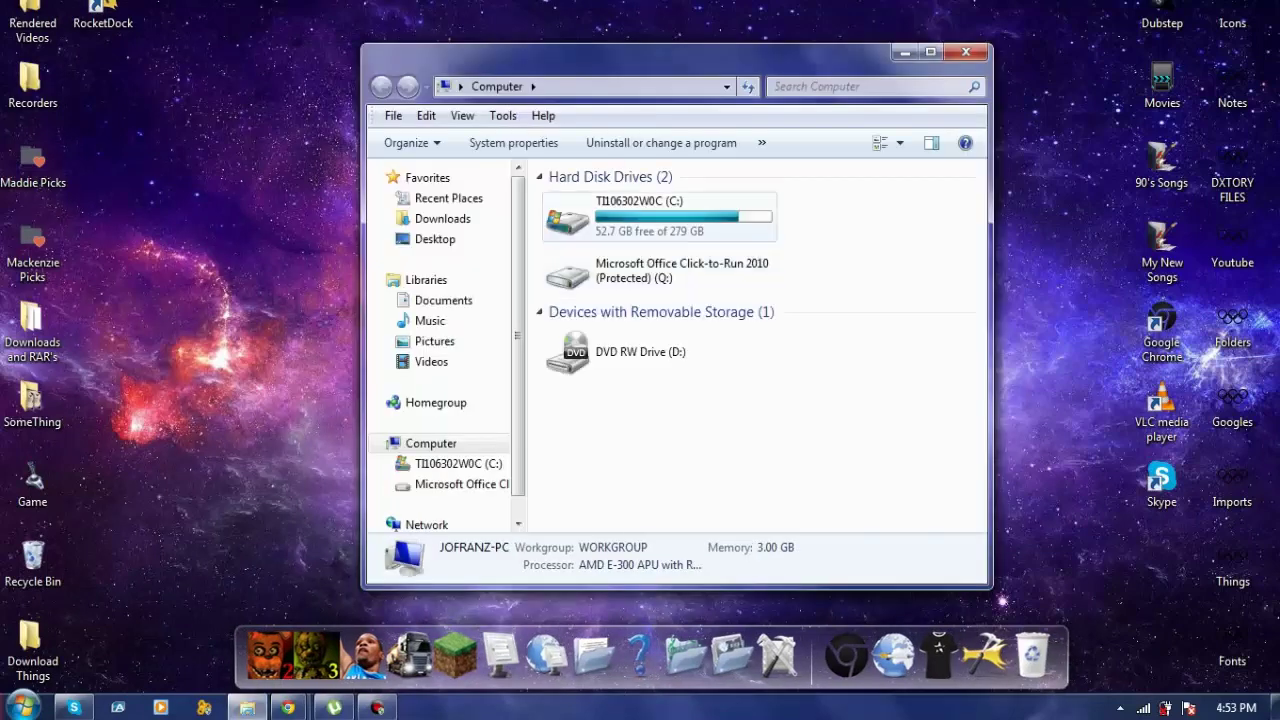
click(660, 215)
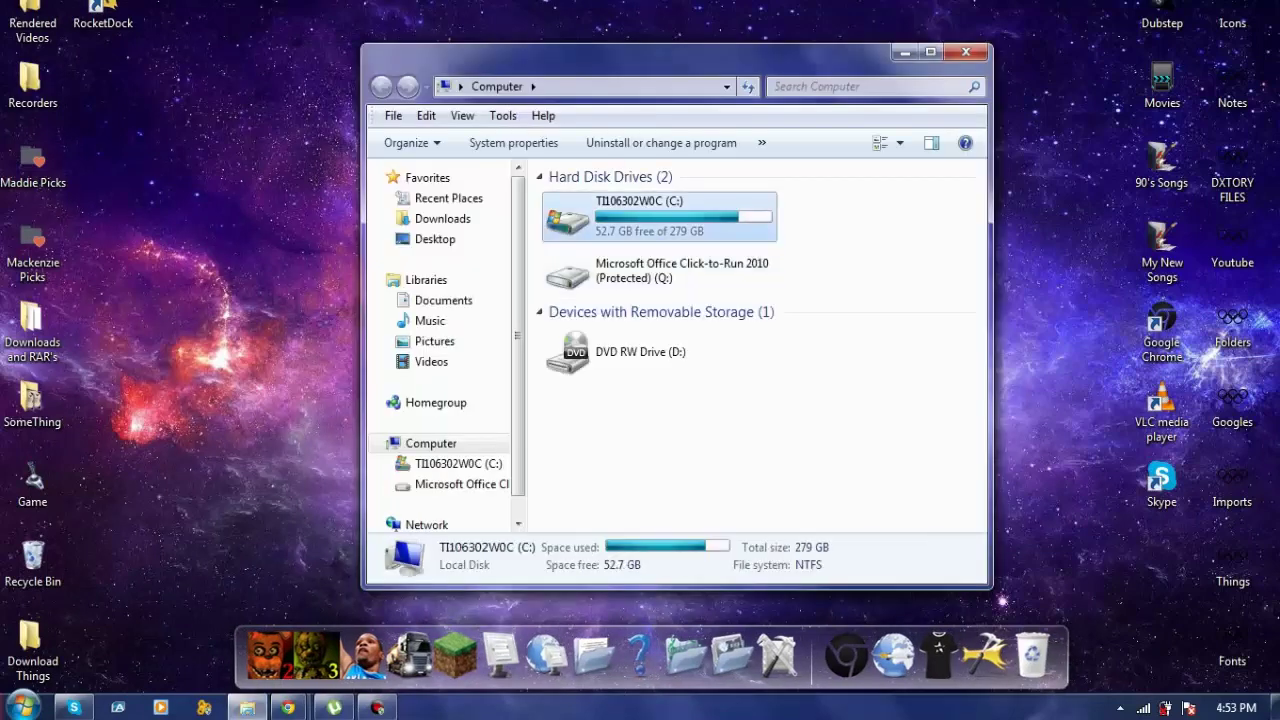
double_click(660, 215)
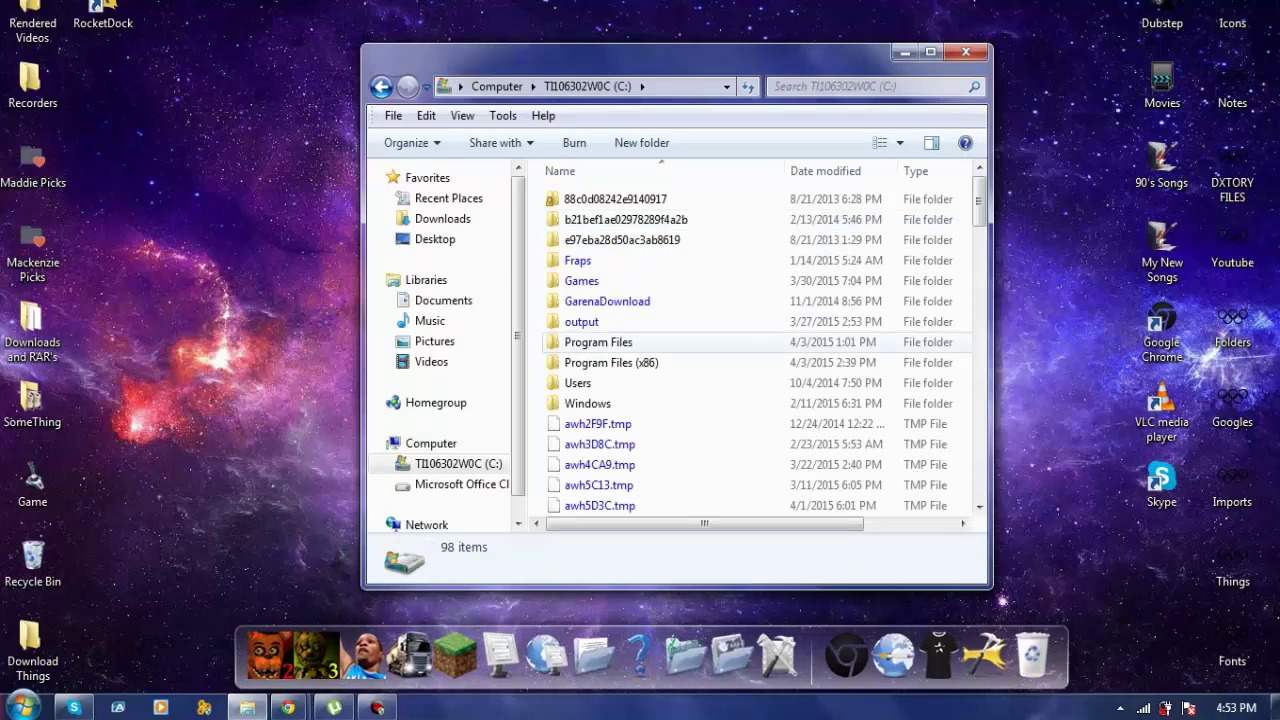
click(610, 362)
double_click(610, 362)
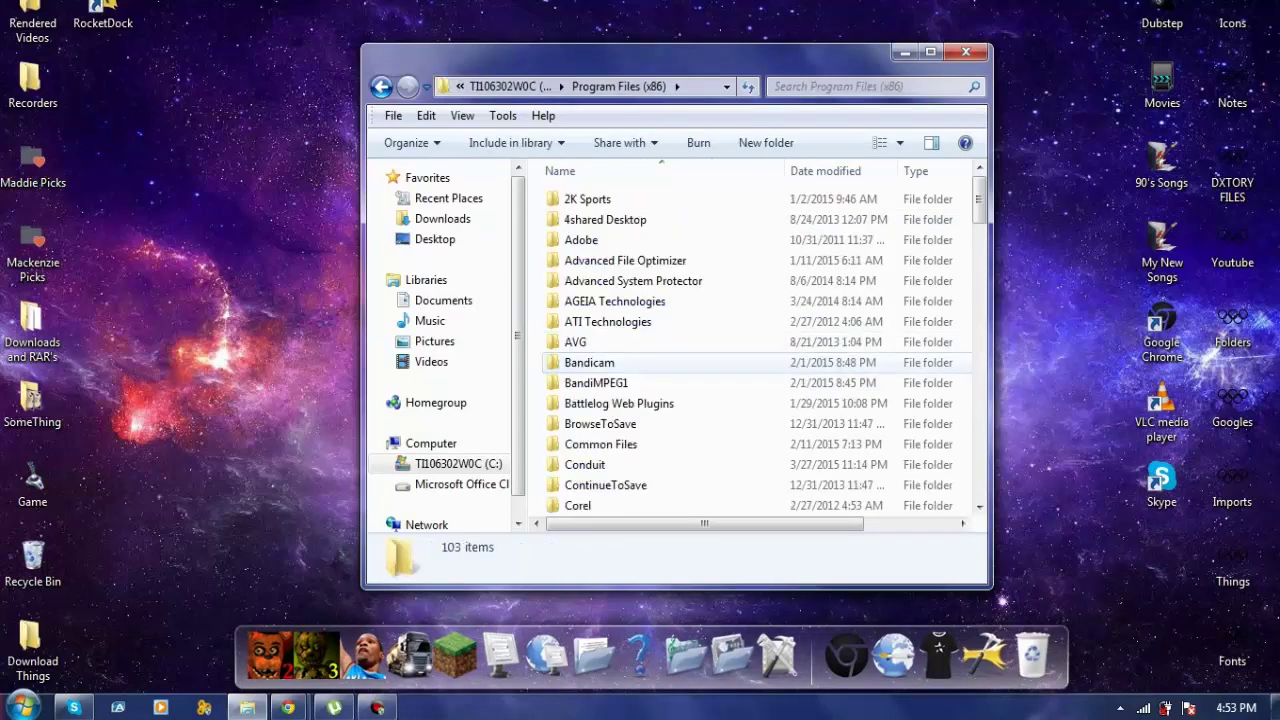
- Open the RocketDock program folder and its Skins subfolder
scroll(610, 362, down, 1)
scroll(610, 362, down, 4)
scroll(610, 362, down, 7)
scroll(610, 362, down, 3)
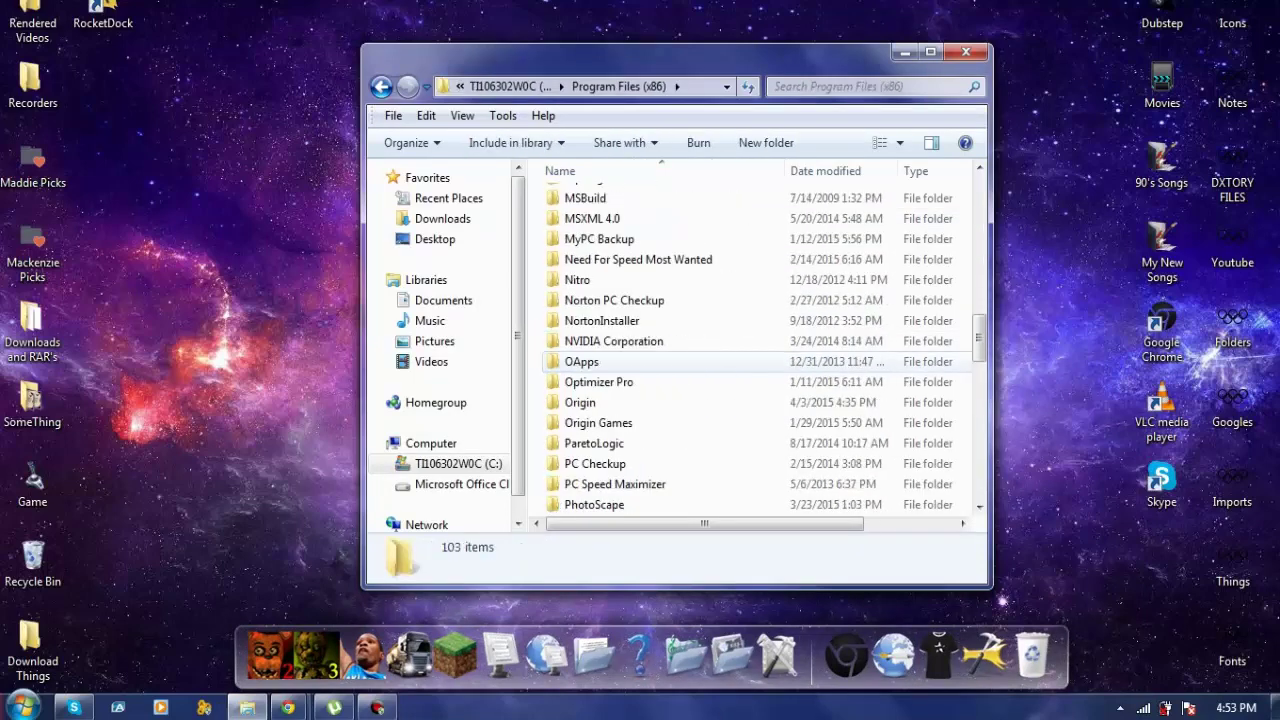
scroll(610, 443, down, 1)
scroll(610, 443, down, 1)
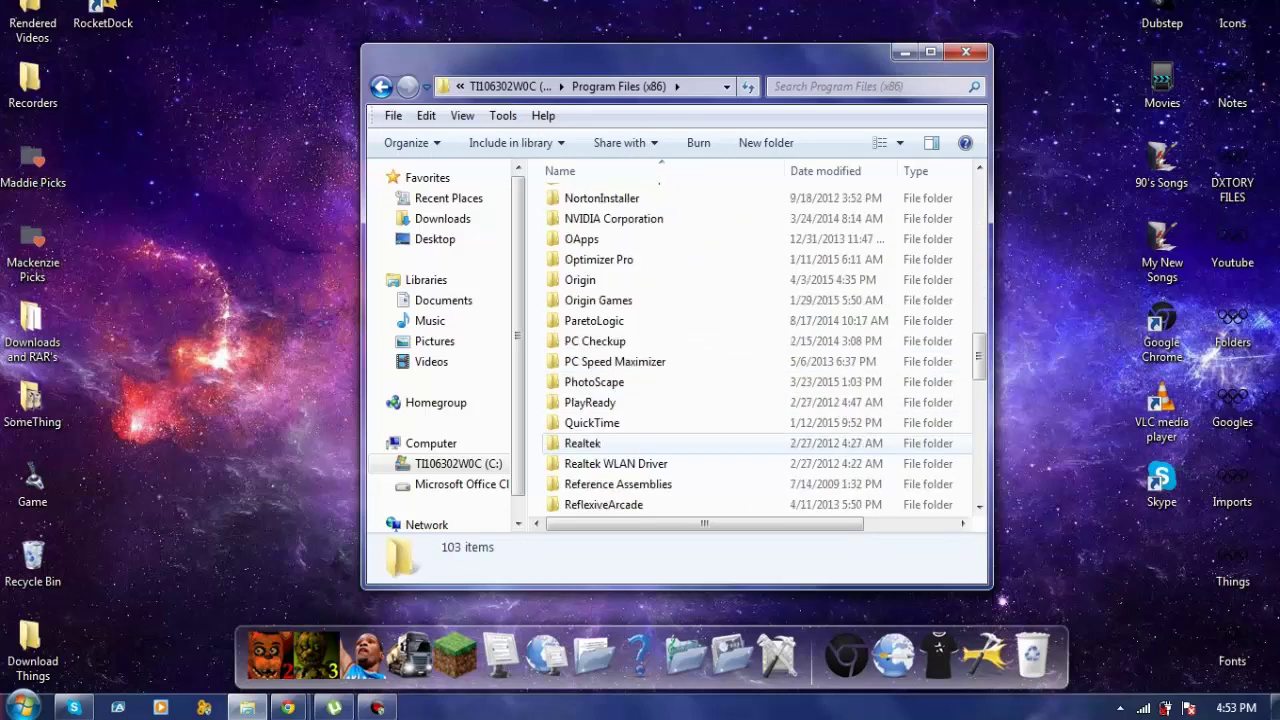
scroll(610, 443, down, 2)
double_click(594, 402)
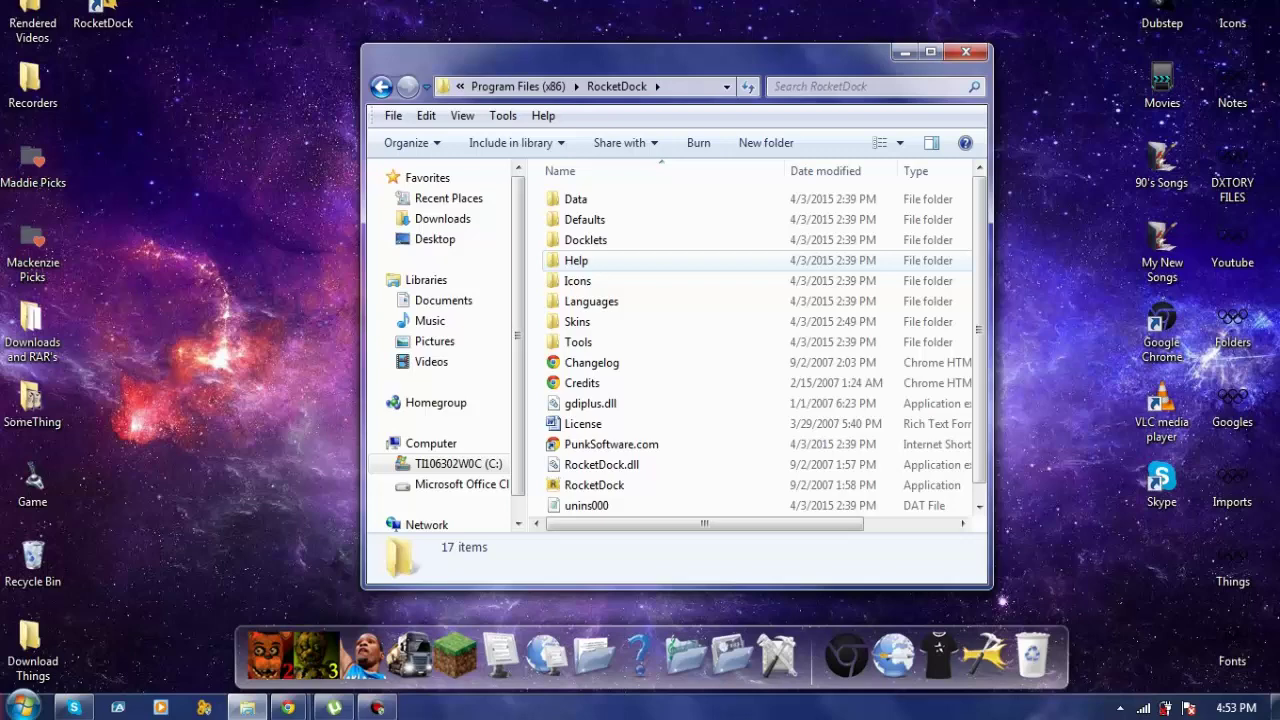
click(577, 321)
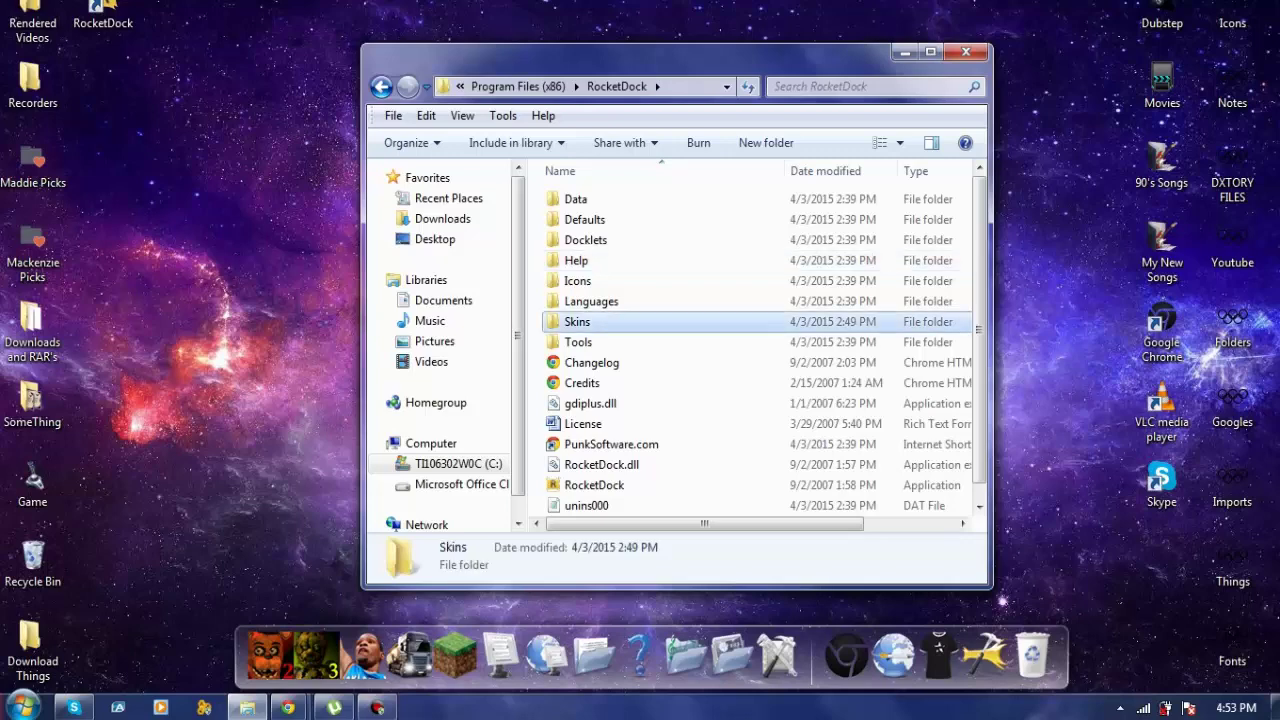
double_click(577, 321)
- Move the Mac Glass desktop folder into Skins, approve the access prompt, and close Explorer
drag(650, 54, 420, 42)
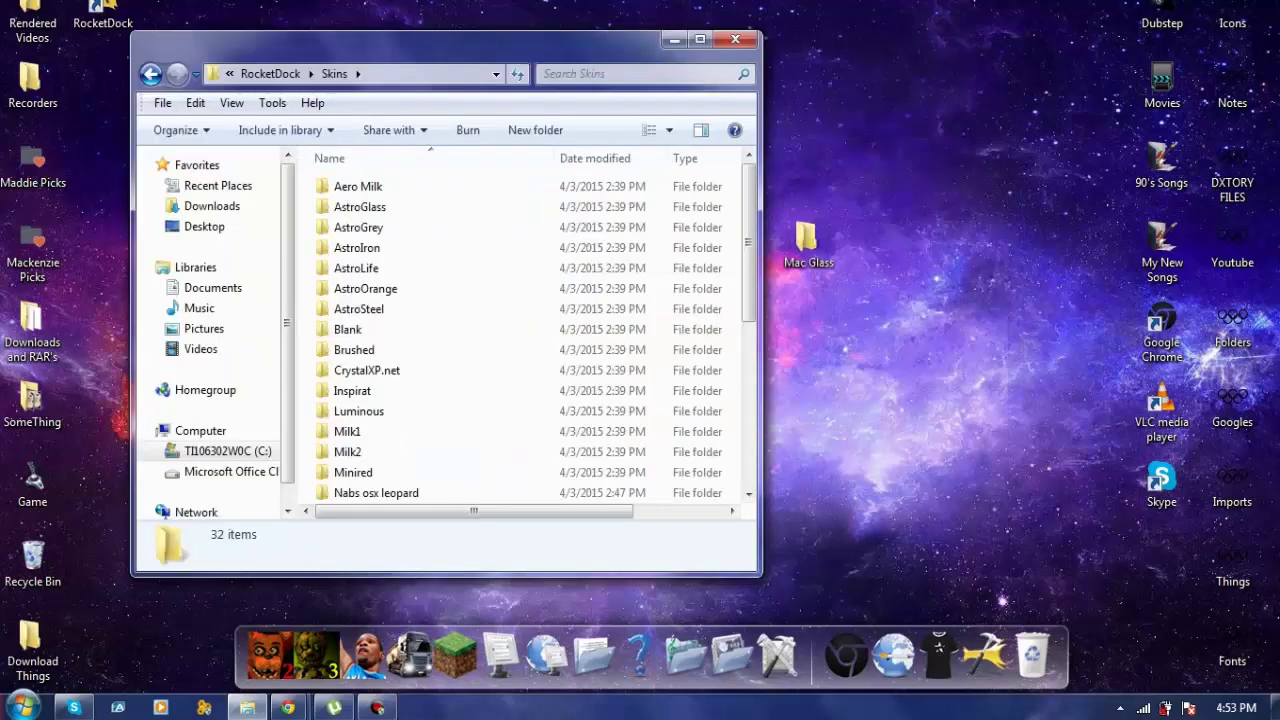
click(808, 245)
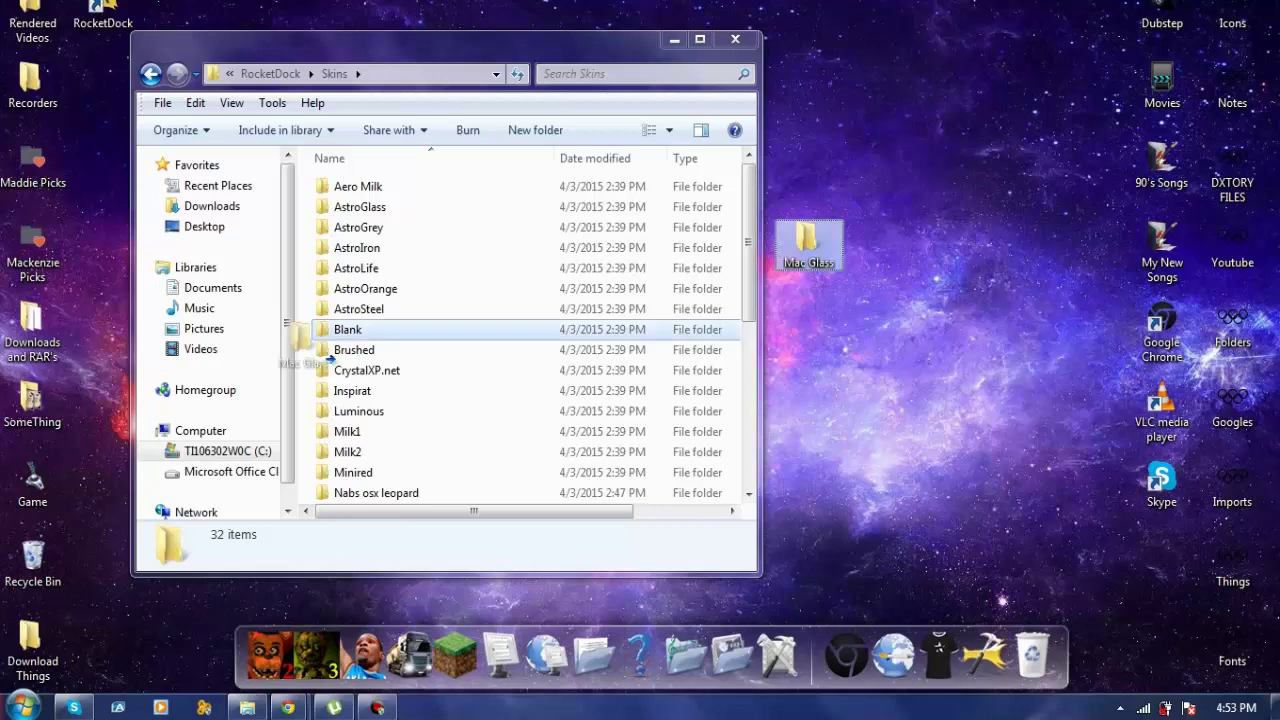
drag(808, 245, 330, 352)
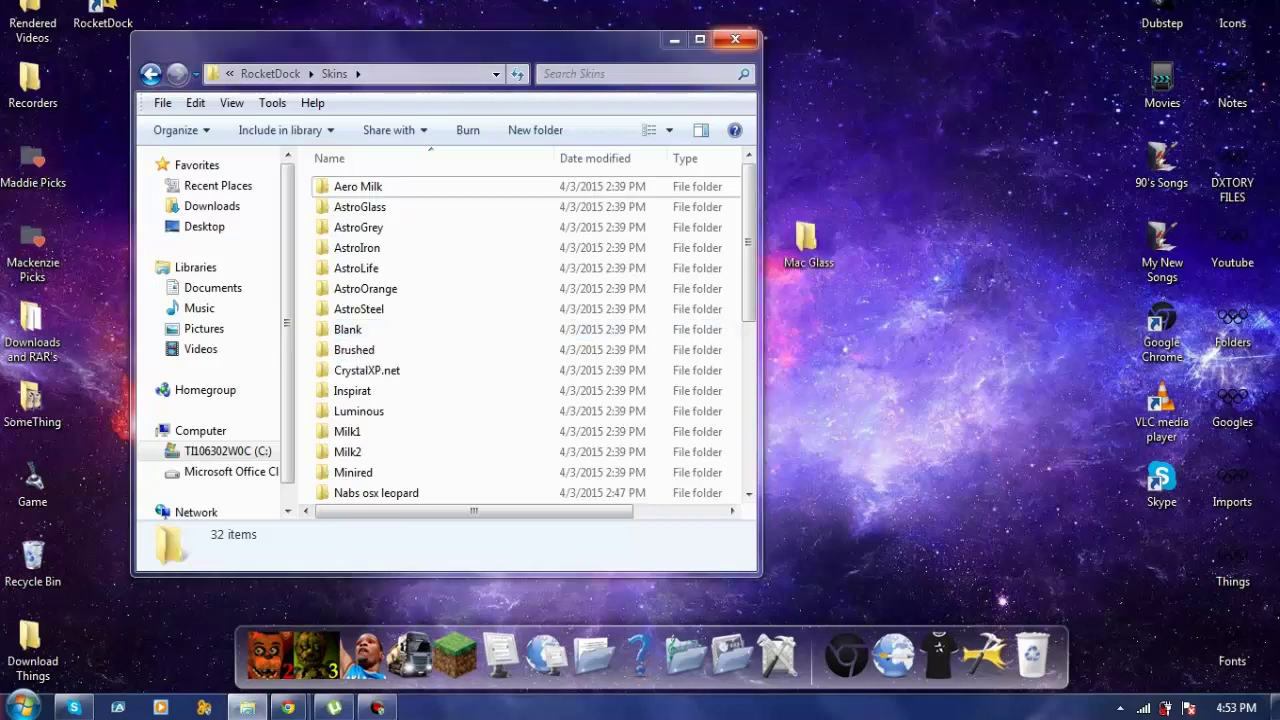
click(617, 420)
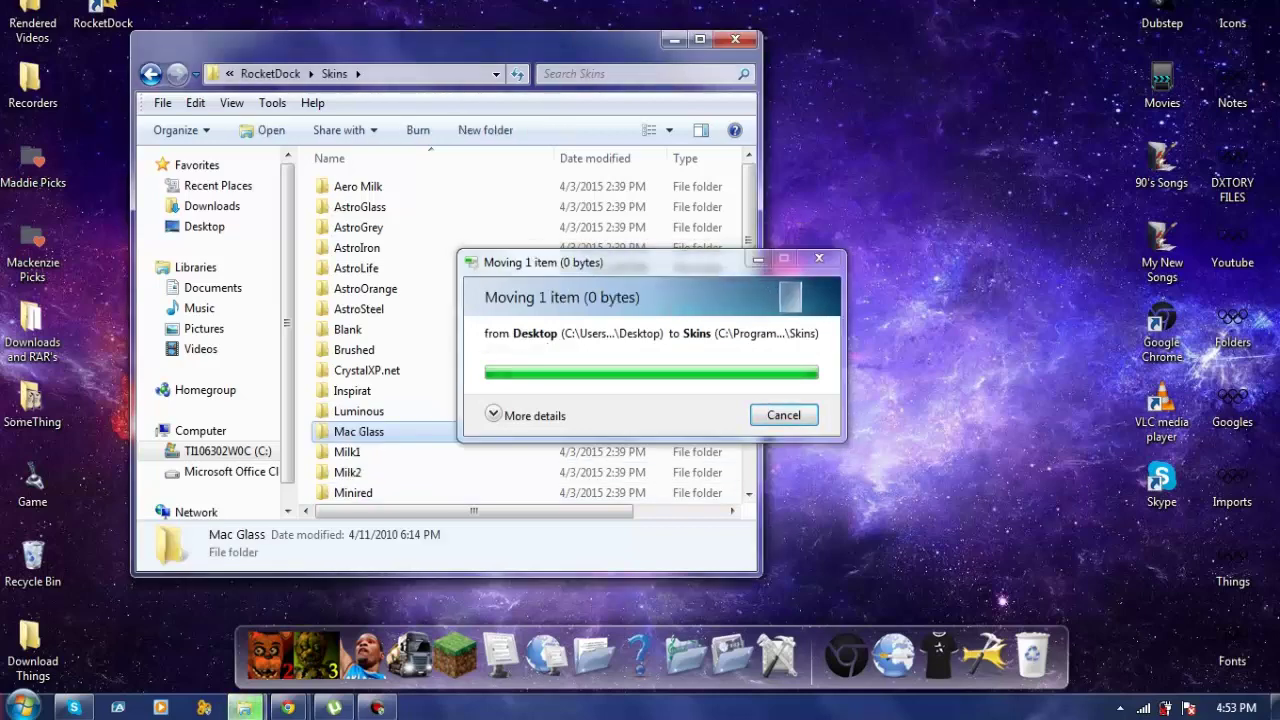
key(alt+F4)
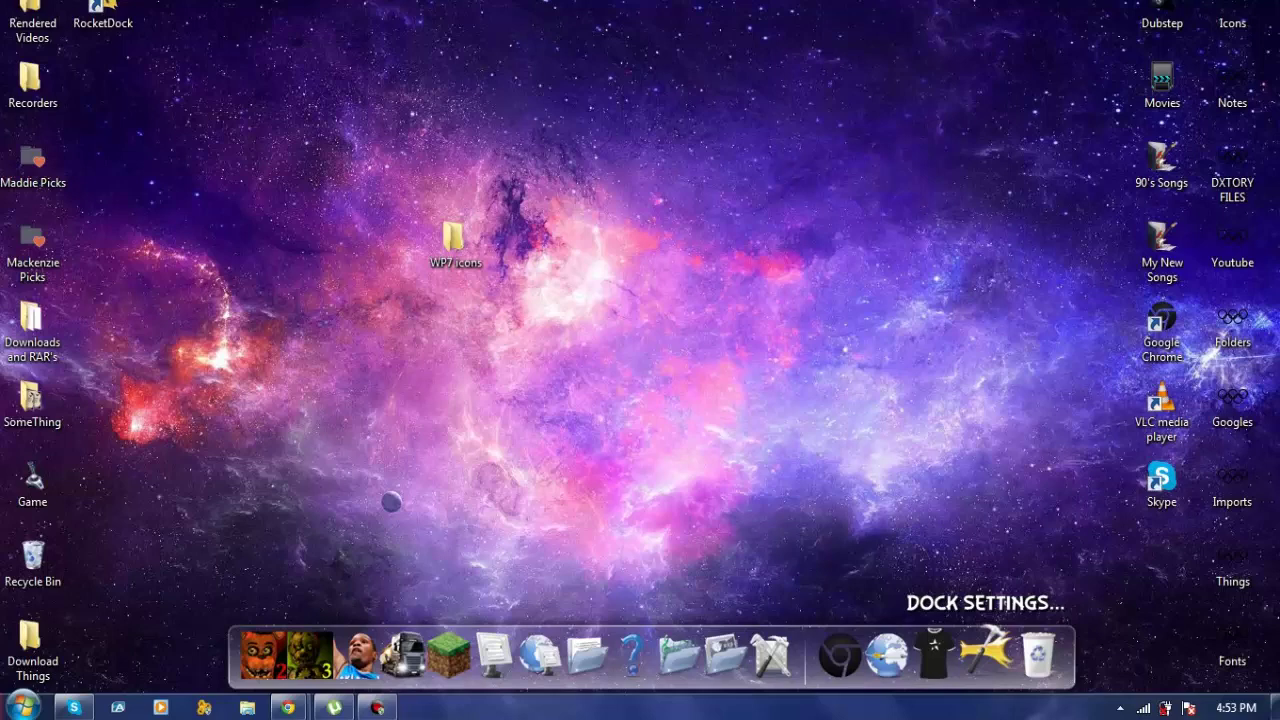
- Pick Mac Glass from the Theme list in Dock Settings and apply it
click(987, 655)
click(620, 184)
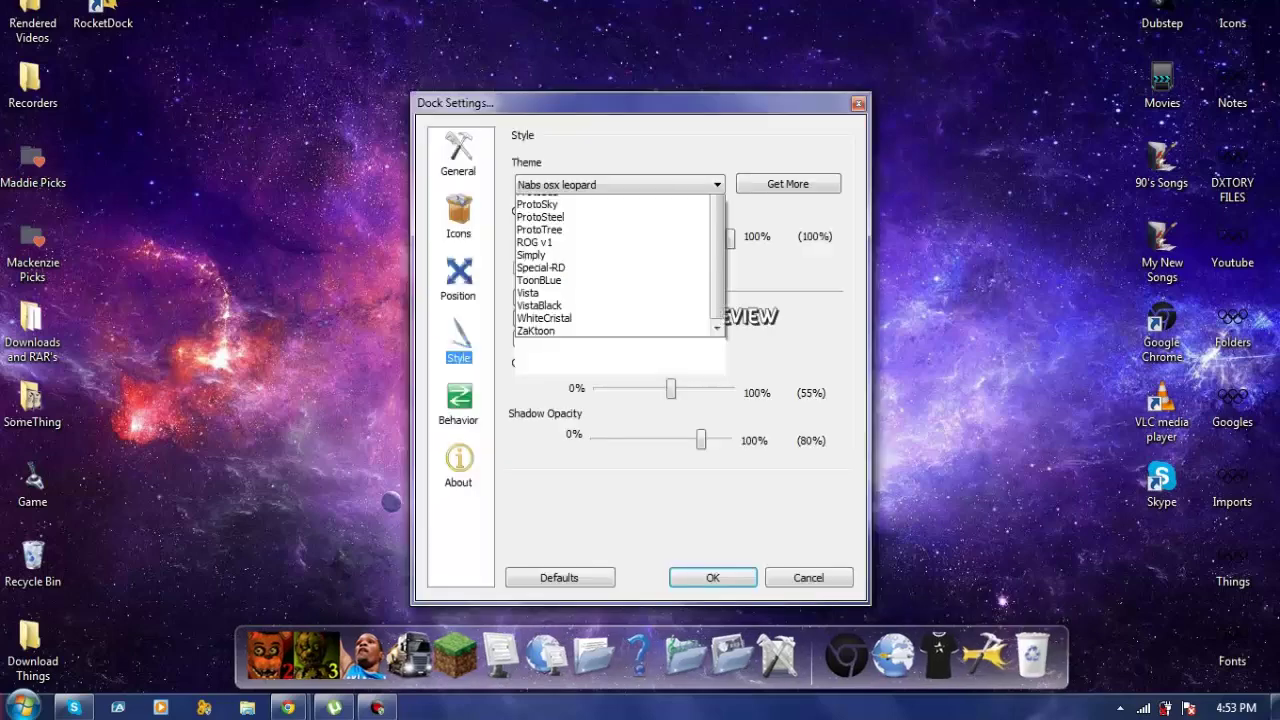
scroll(611, 470, up, 1)
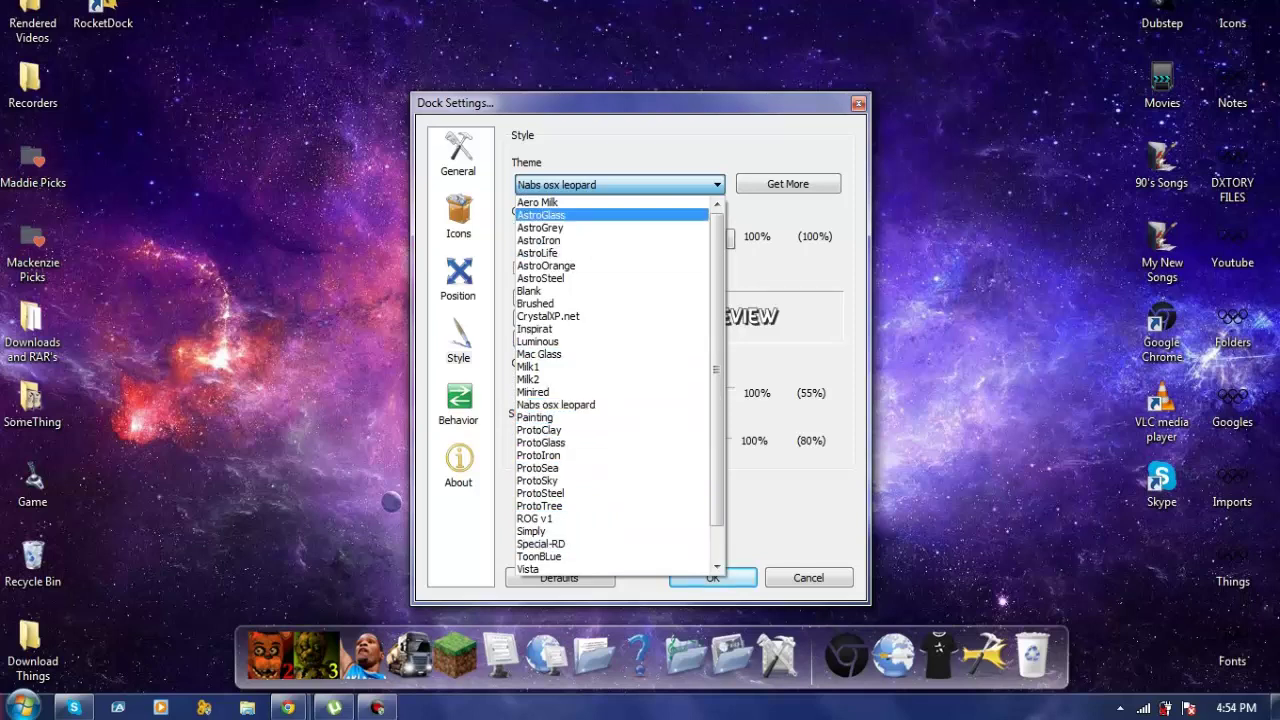
scroll(611, 401, down, 1)
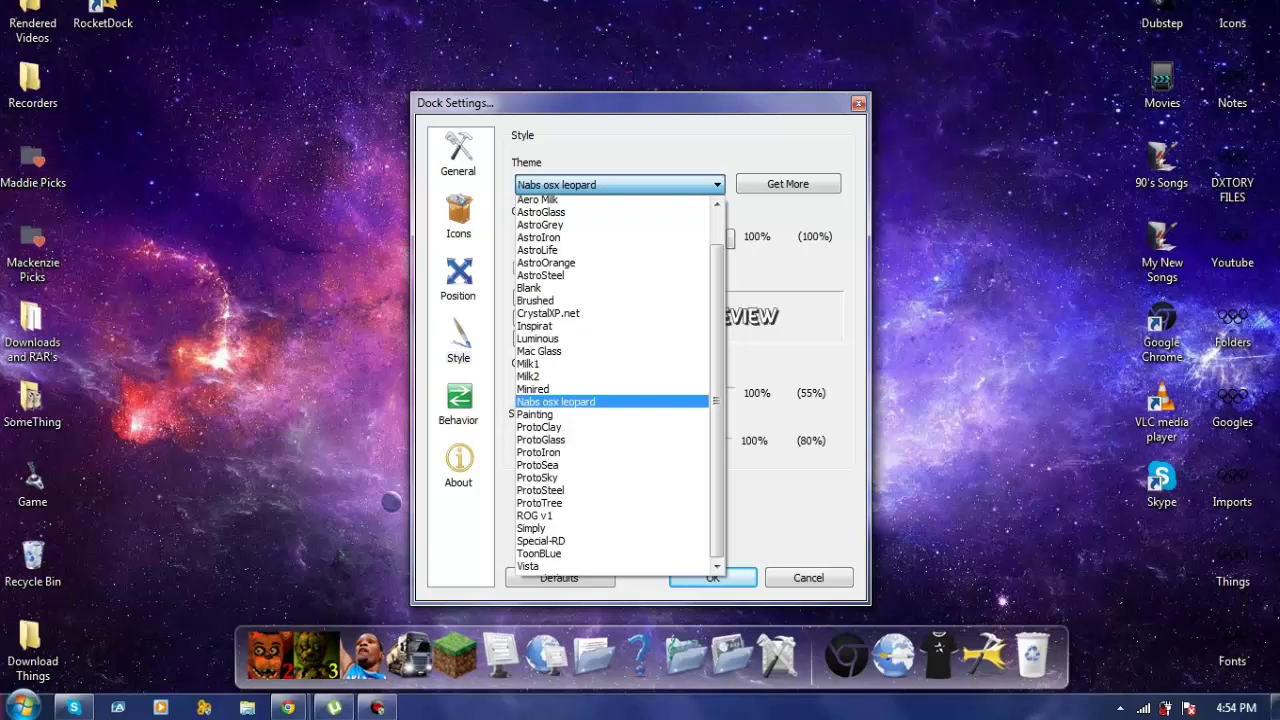
scroll(611, 401, down, 1)
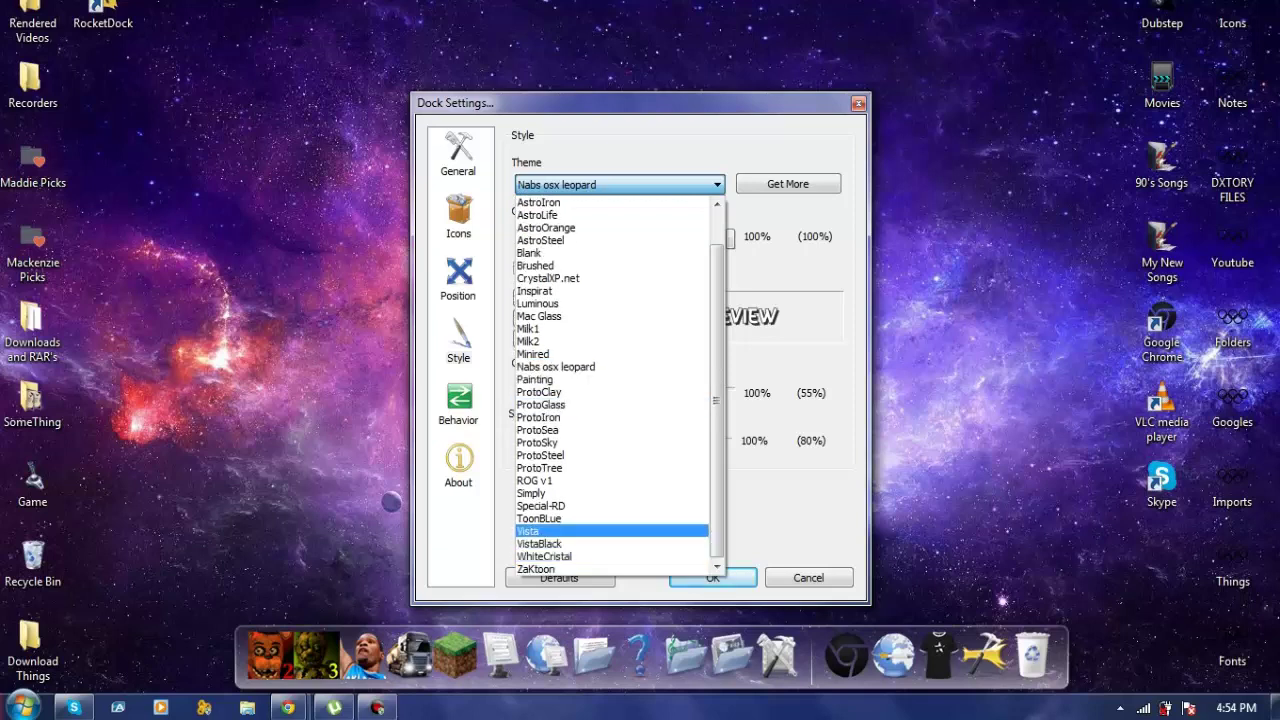
key(Up)
key(Up)
key(Up)
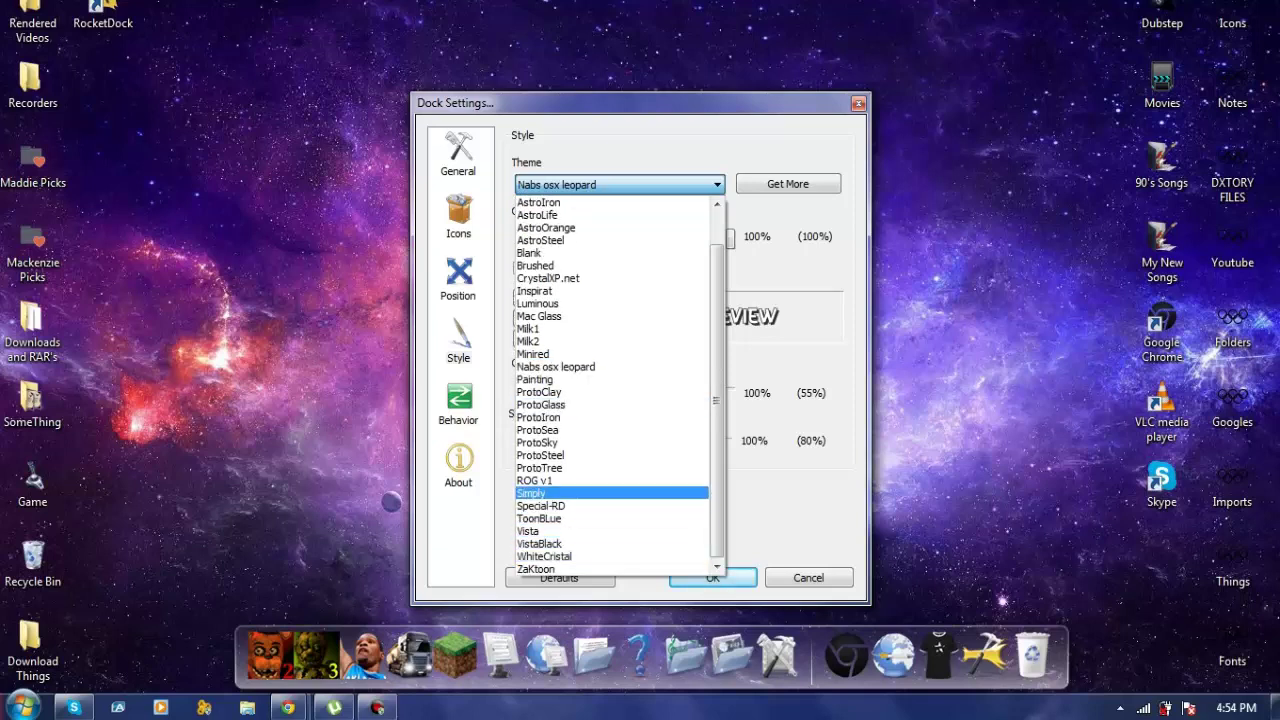
scroll(611, 354, up, 1)
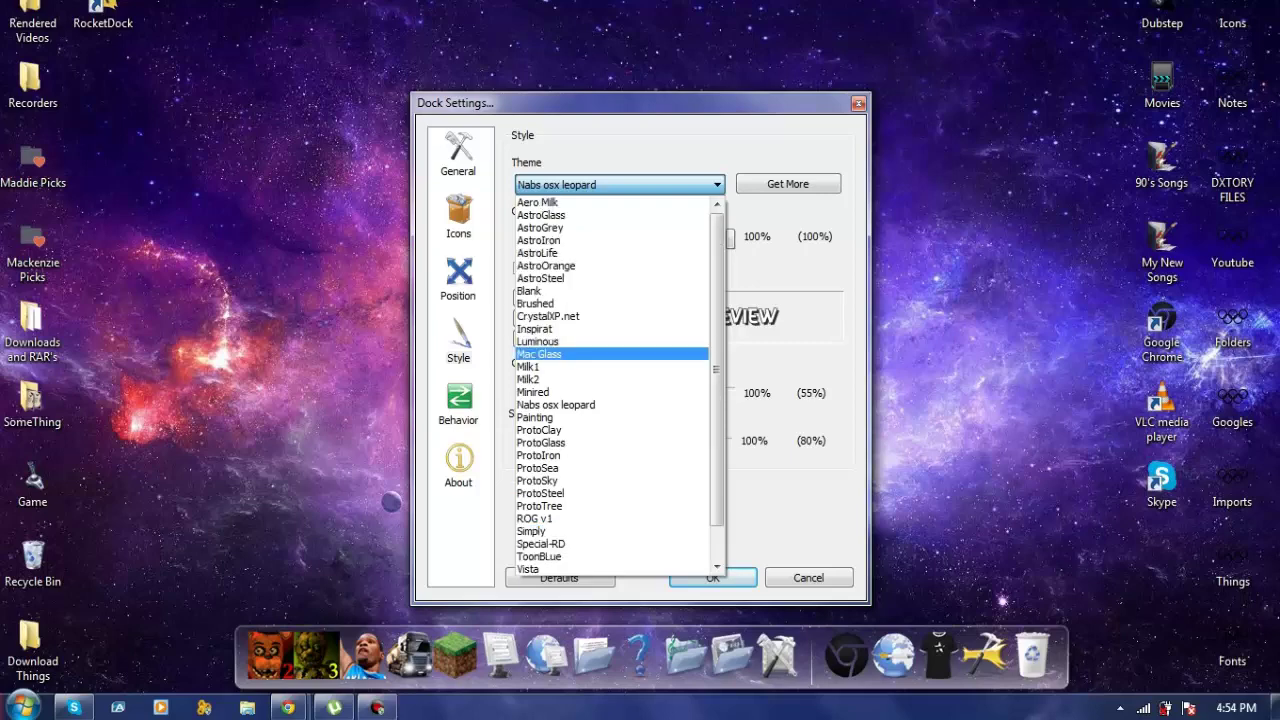
click(611, 354)
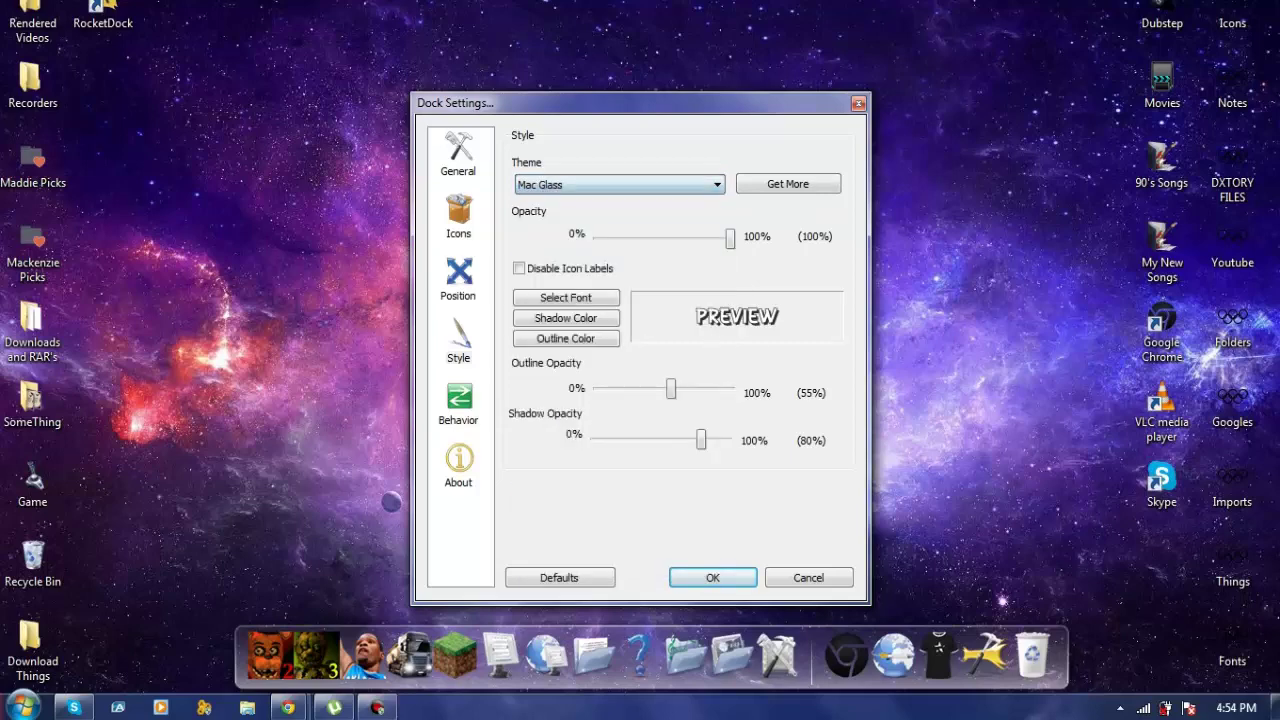
key(Return)
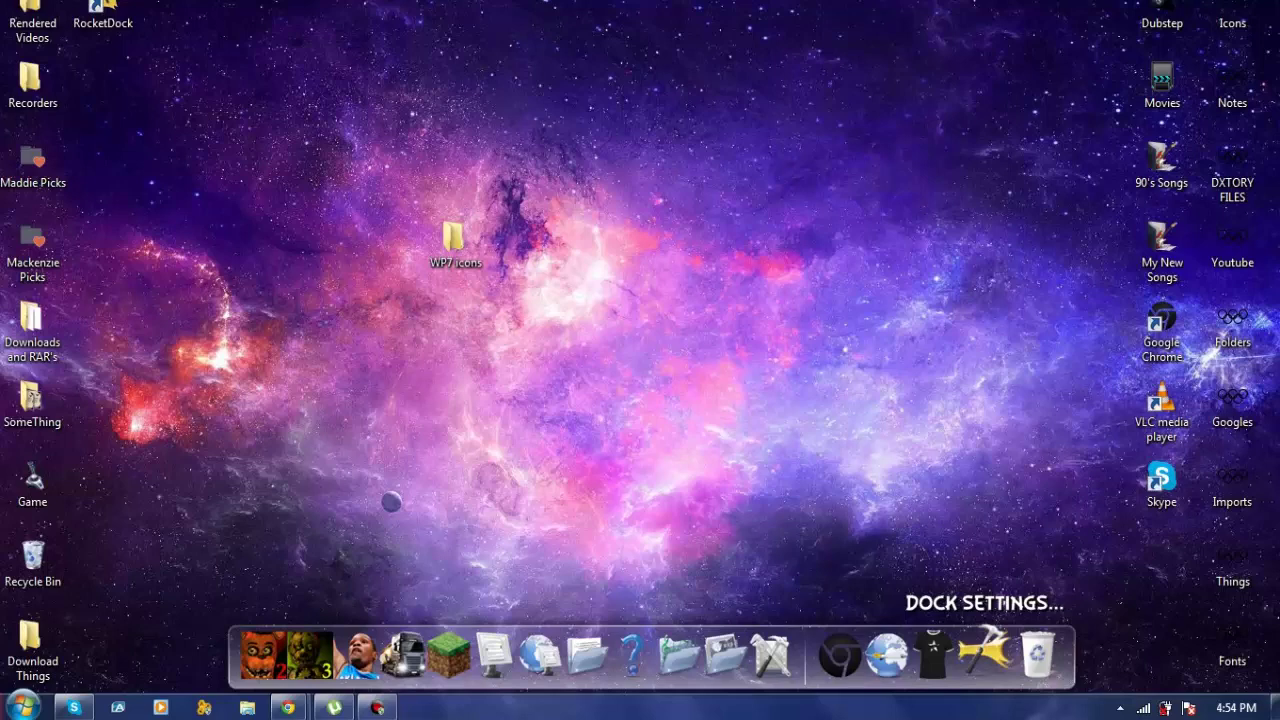
- Switch the Dock Settings theme from Mac Glass to ROG v1 and apply it
click(985, 655)
click(618, 184)
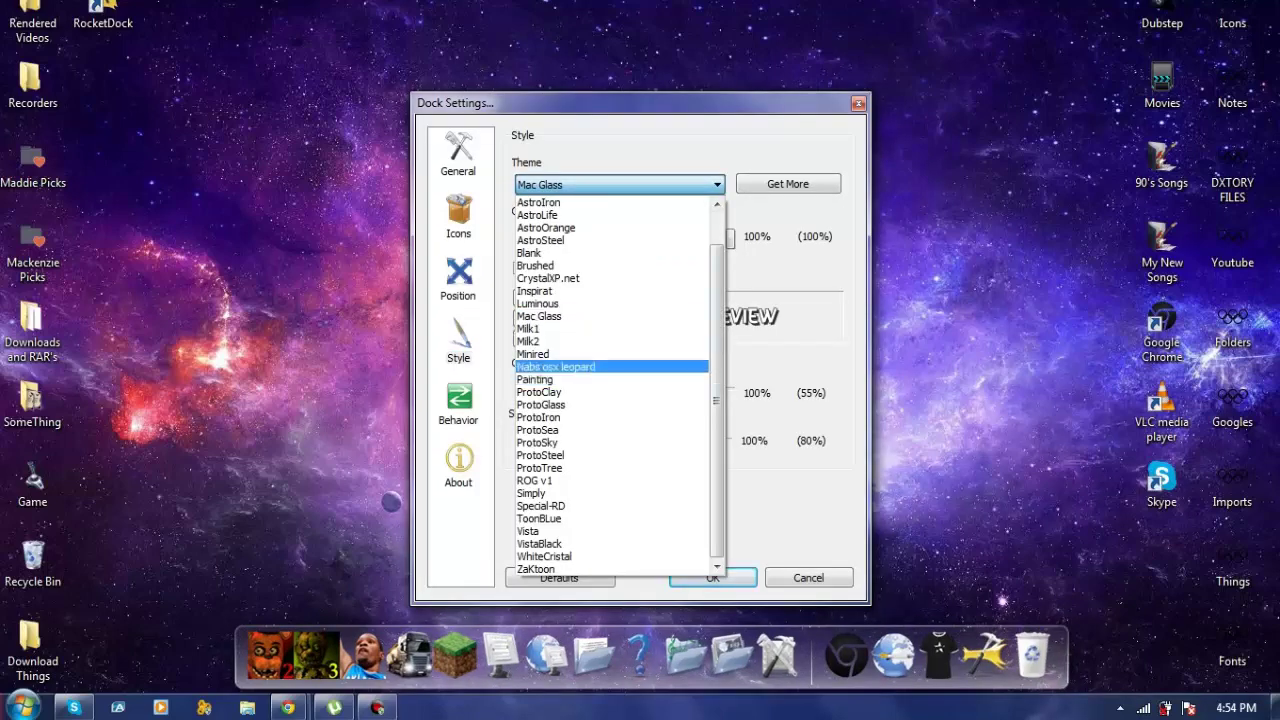
click(535, 480)
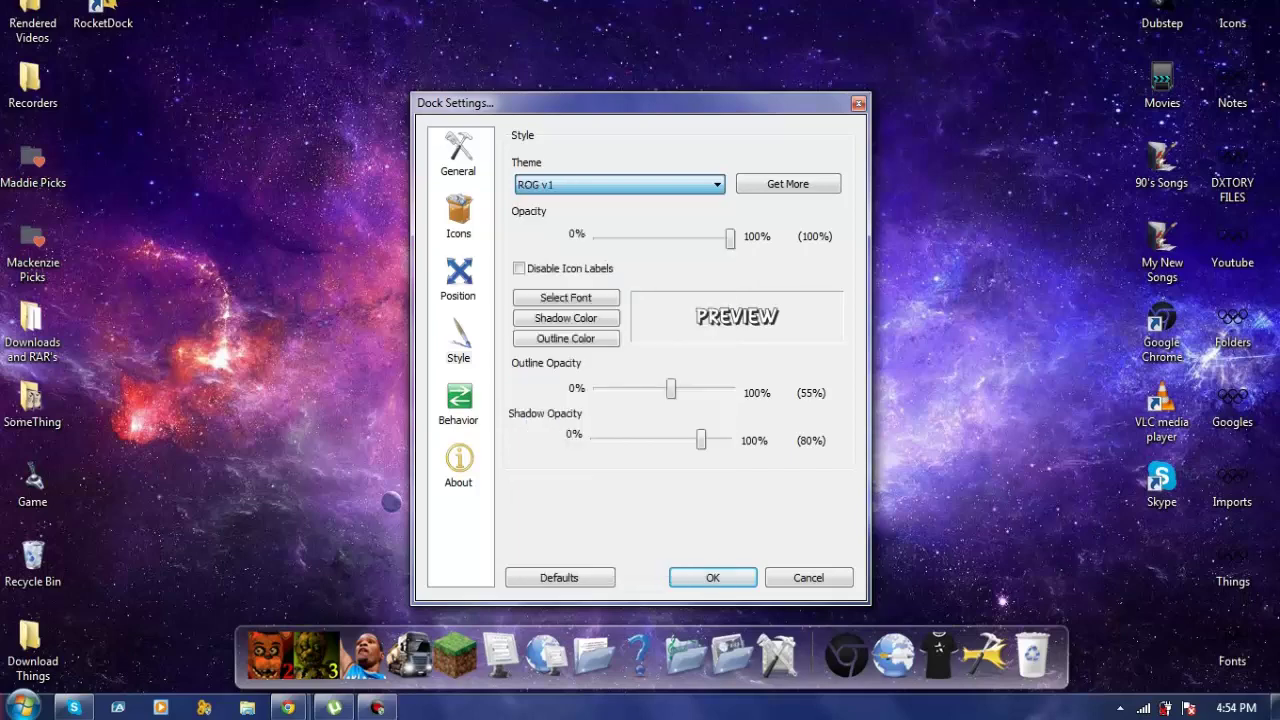
key(Return)
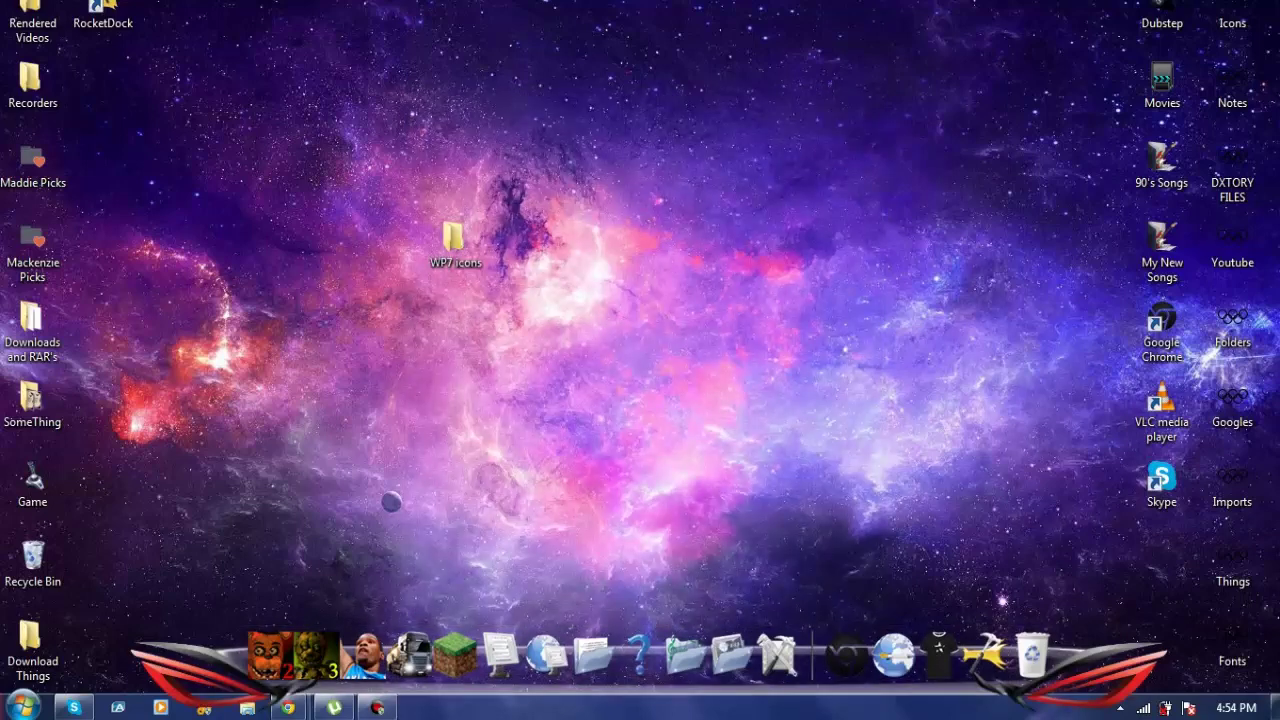